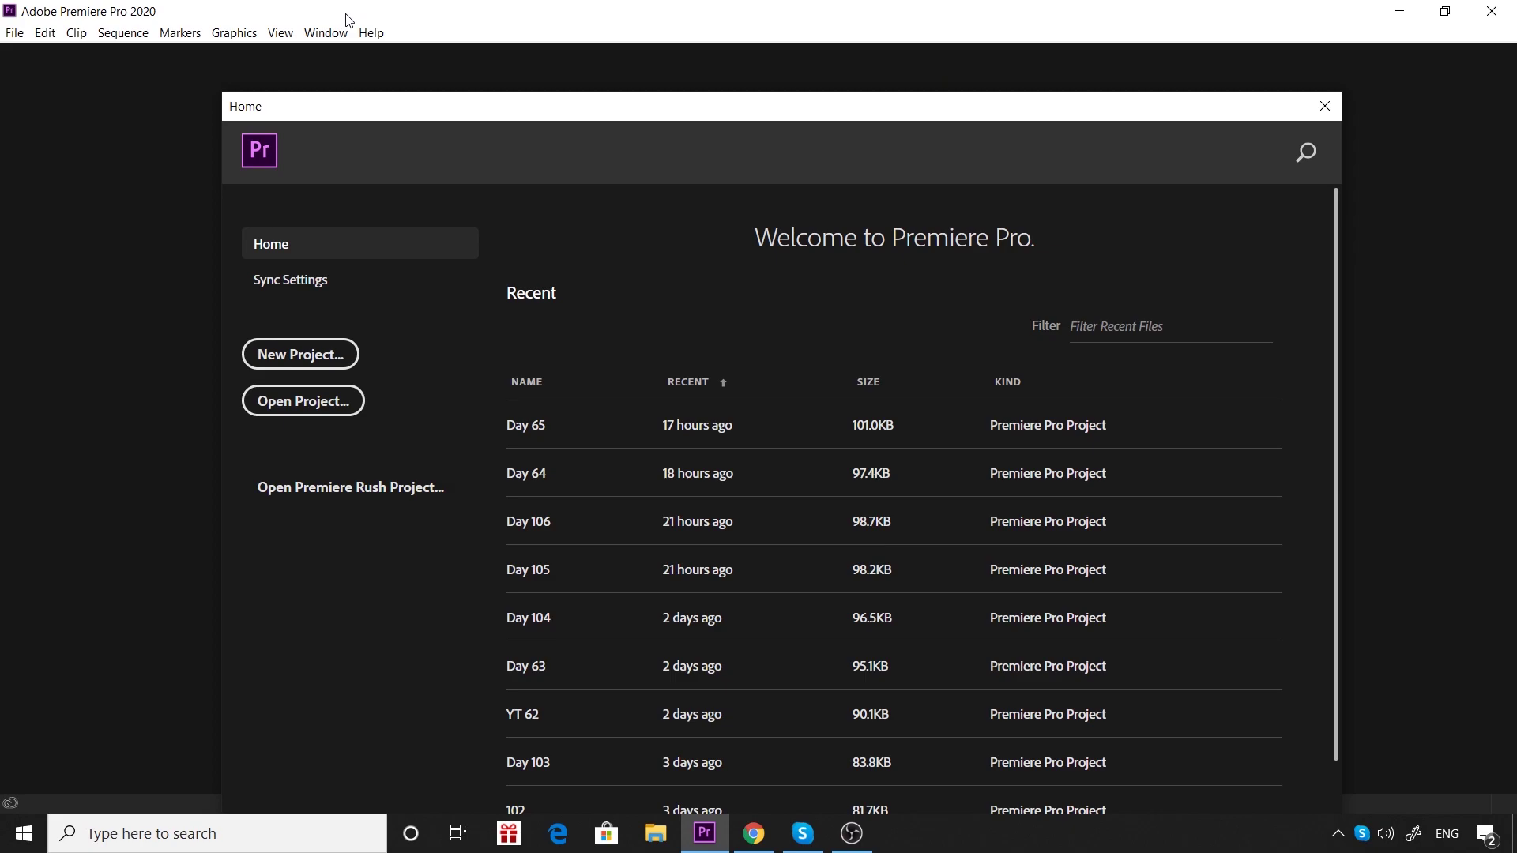
Create a new Premiere project named D50
left_click_drag(896, 108, 907, 83)
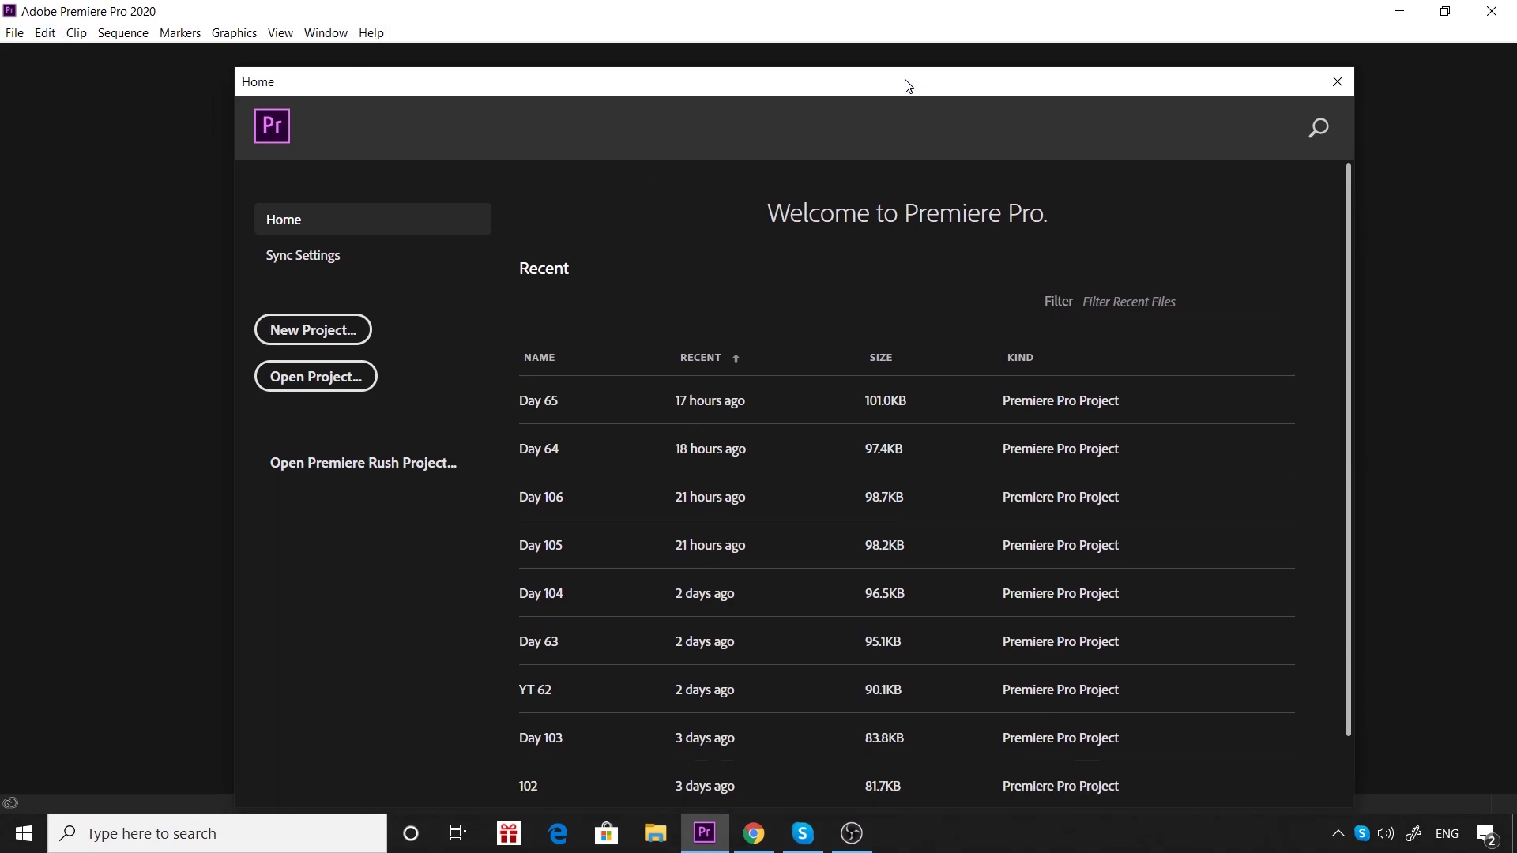
left_click(276, 338)
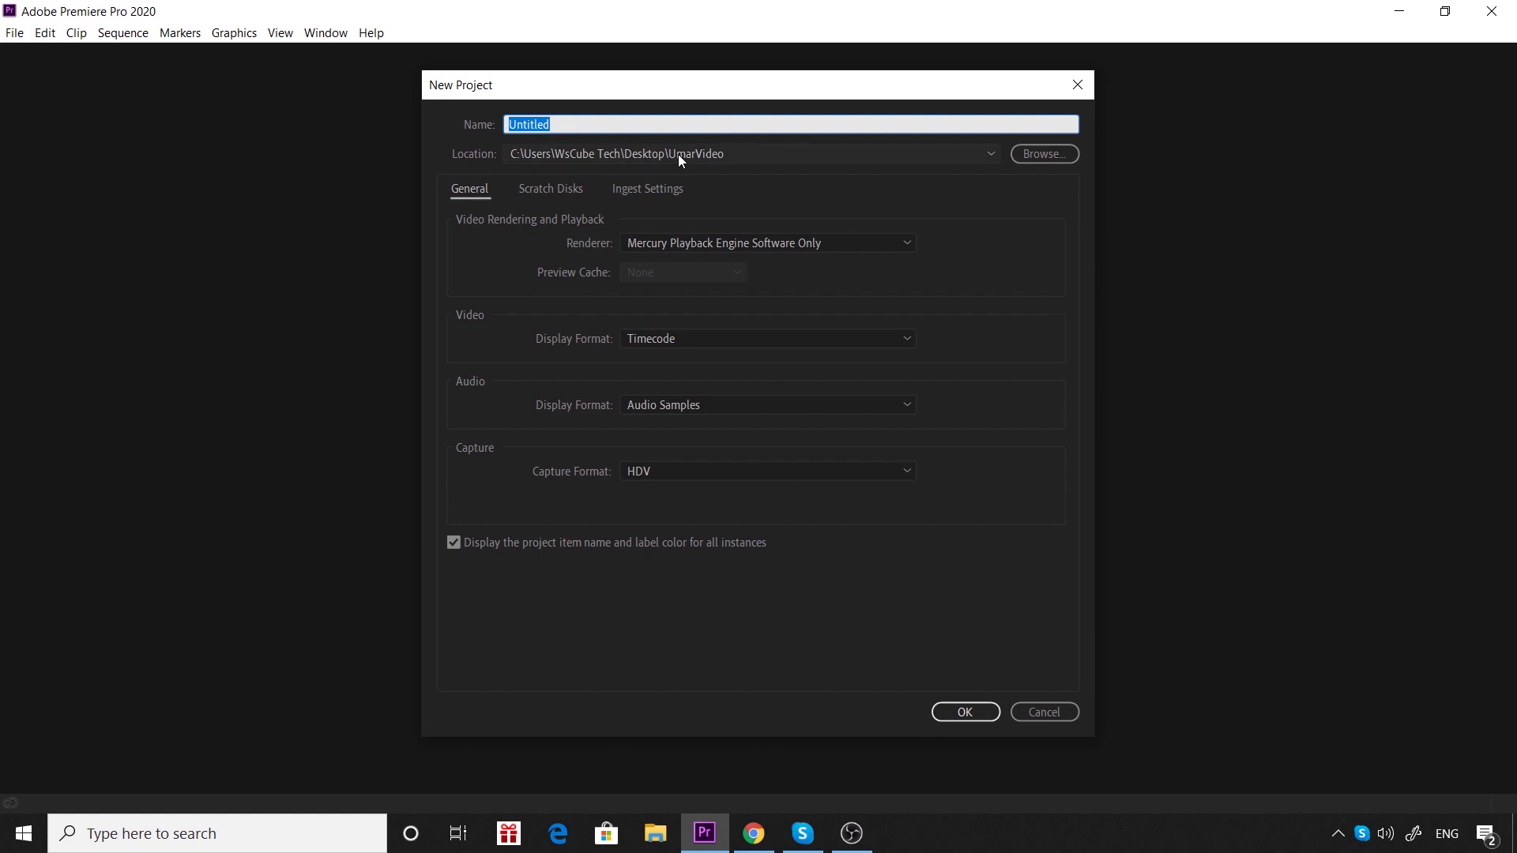
left_click(624, 118)
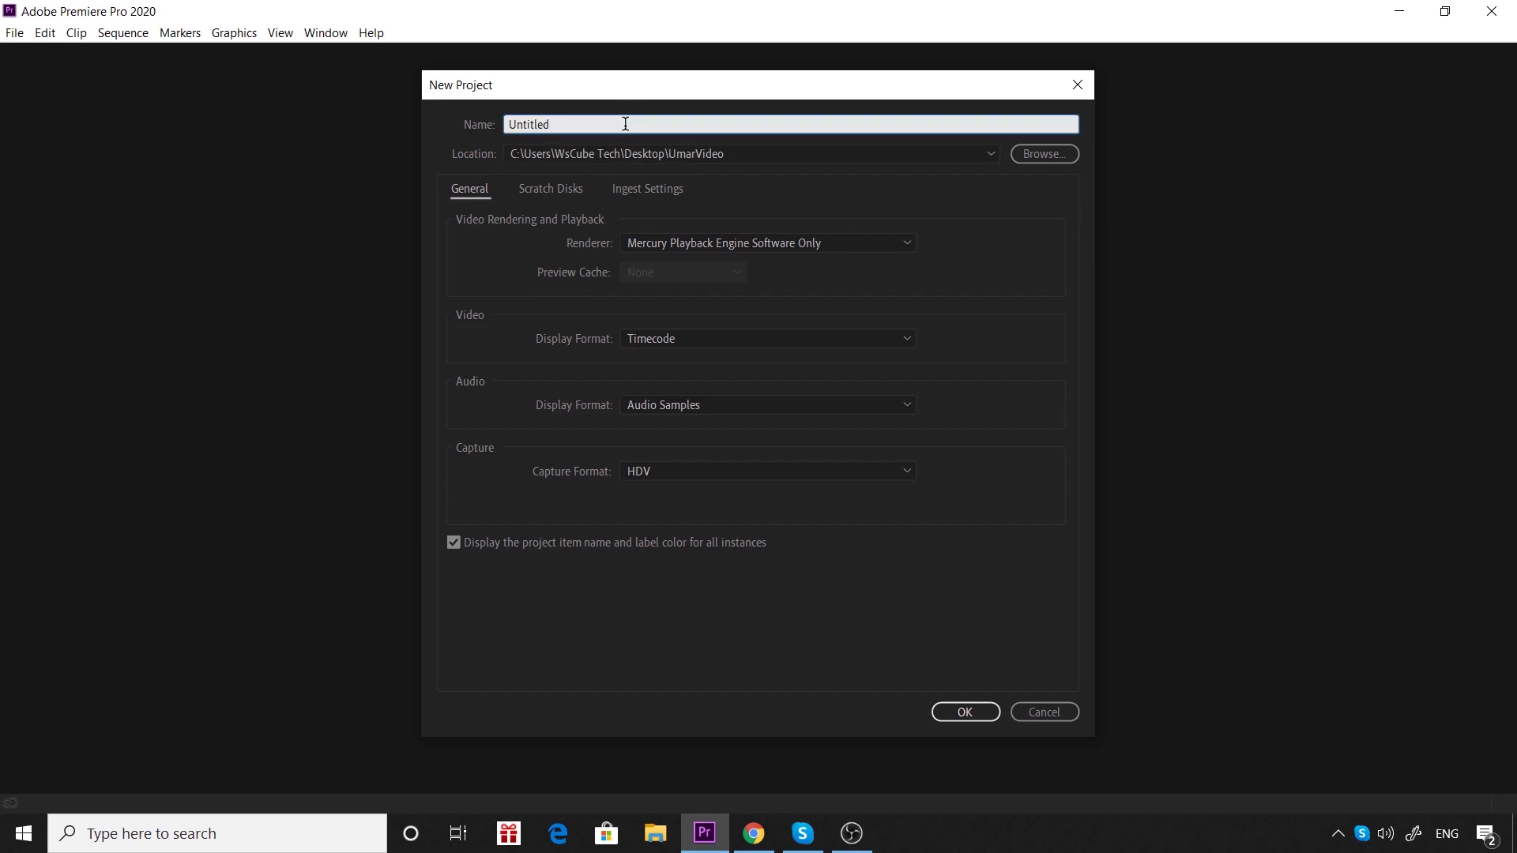
left_click_drag(555, 140, 467, 145)
type("Day")
type("50")
key("BackSpace")
key("BackSpace")
key("BackSpace")
key("BackSpace")
left_click(983, 712)
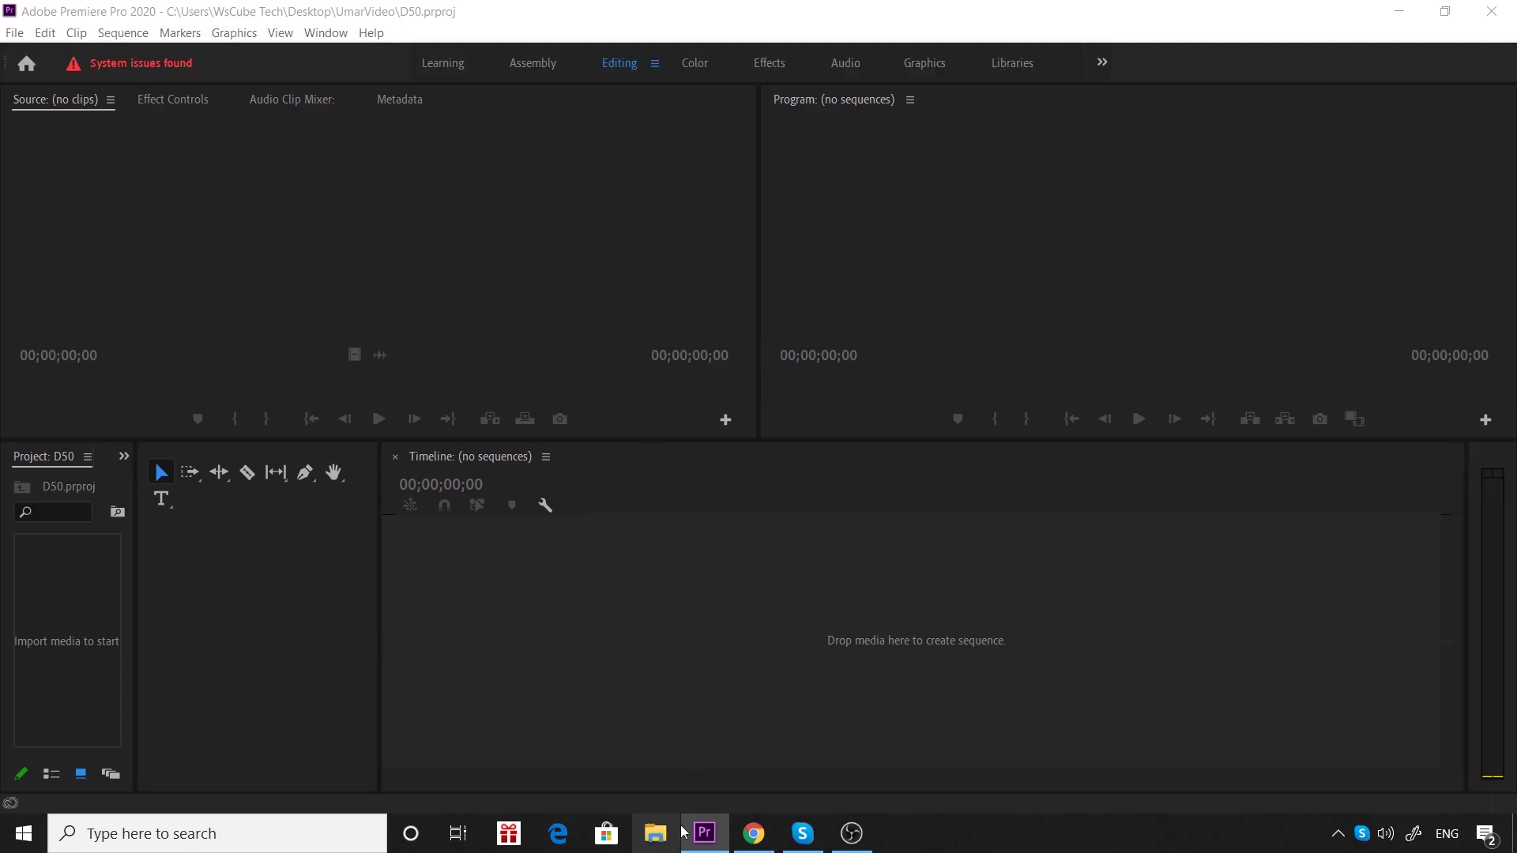
Bring DAY 106.mov from the Videos folder into the timeline as a new DAY 106 sequence
key("super+e")
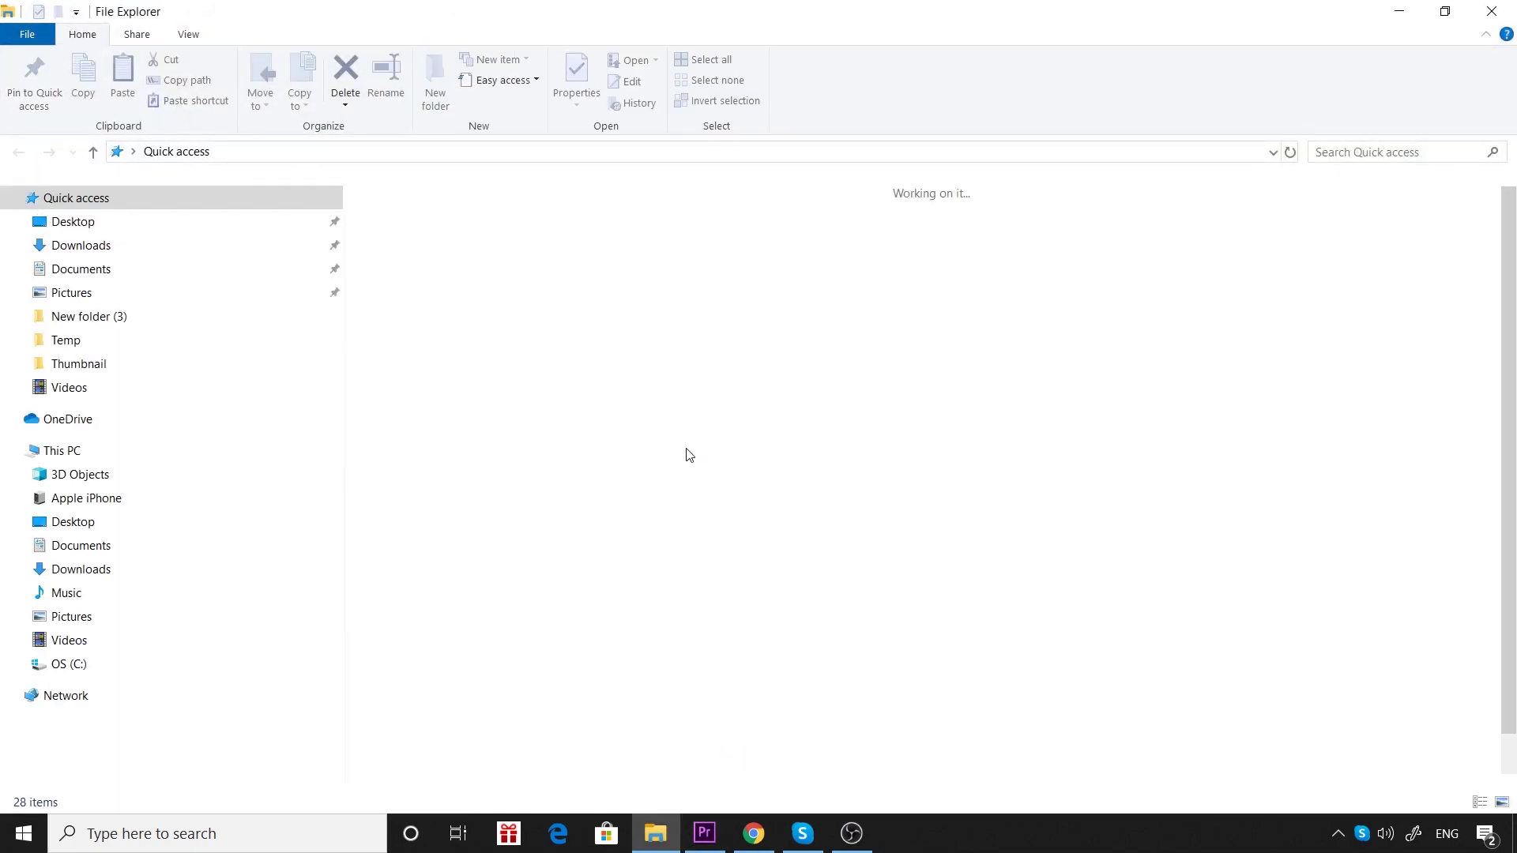
left_click(205, 386)
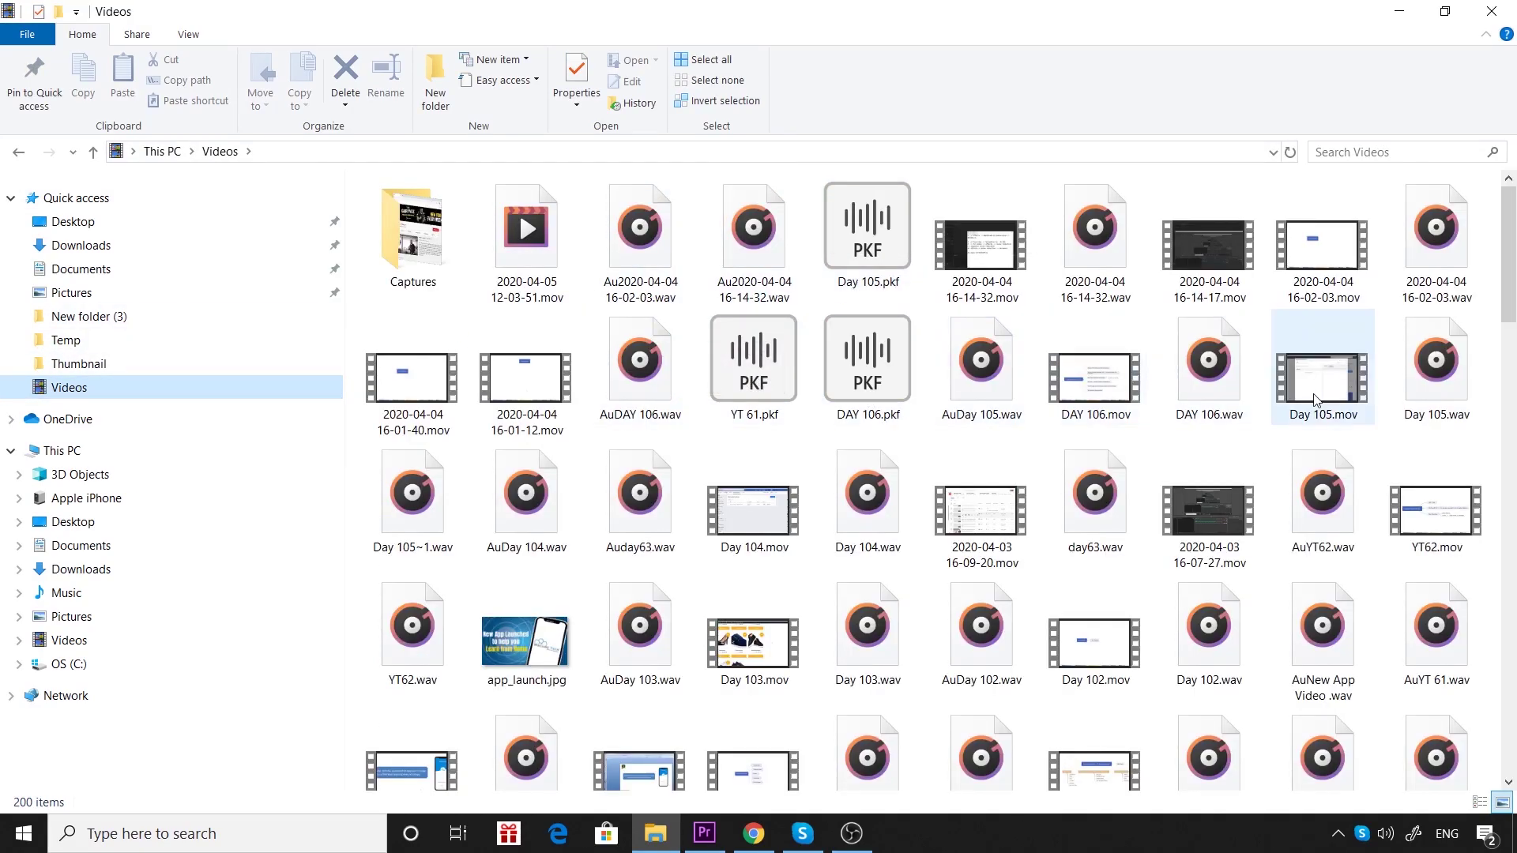
left_click_drag(1120, 371, 973, 612)
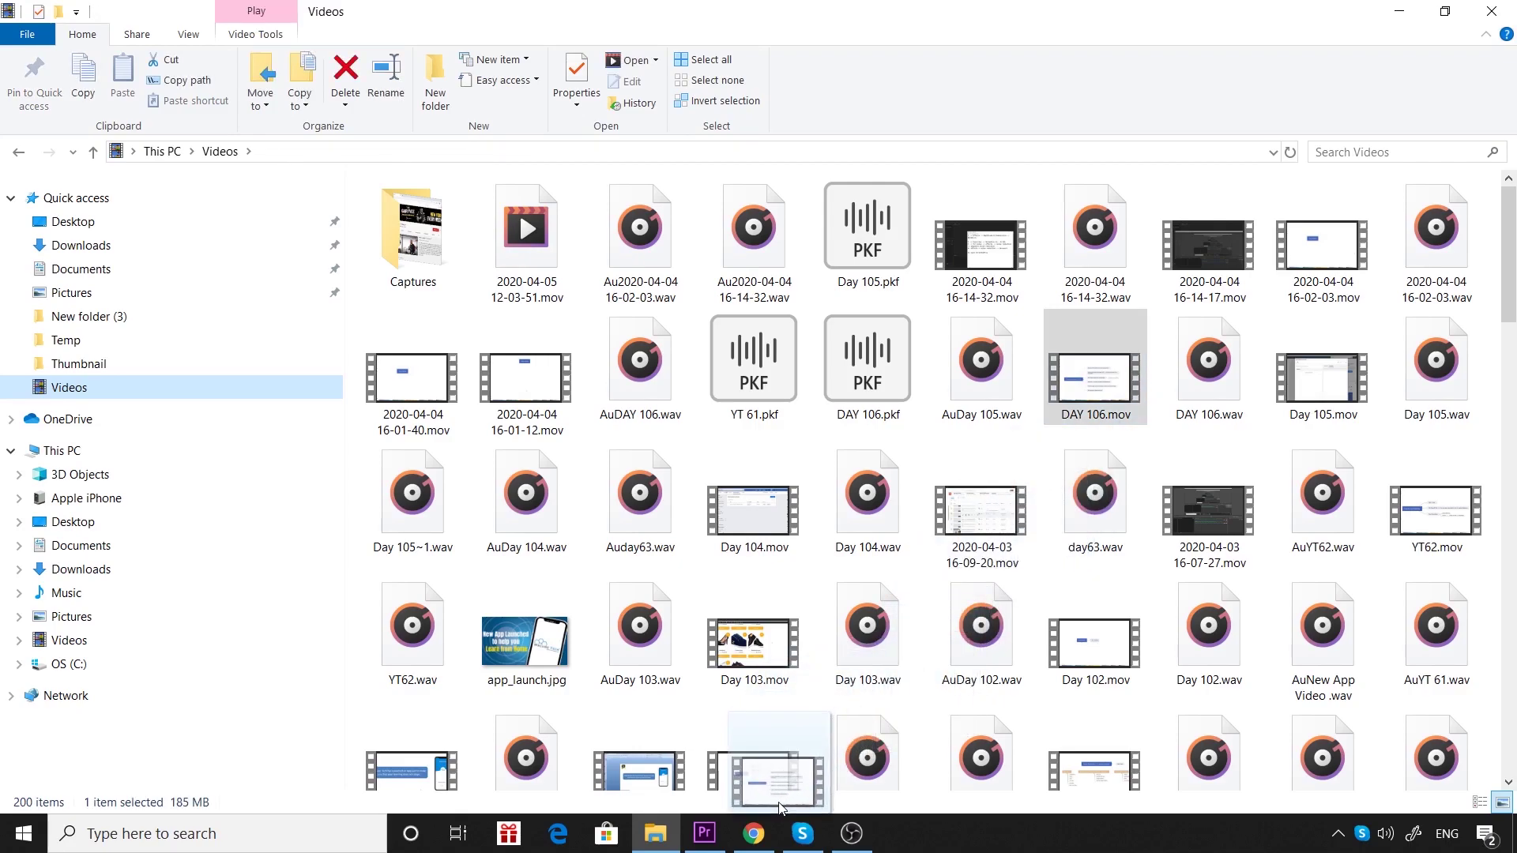
mouse_move(974, 611)
left_mouse_down()
mouse_move(704, 840)
mouse_move(607, 631)
left_mouse_up()
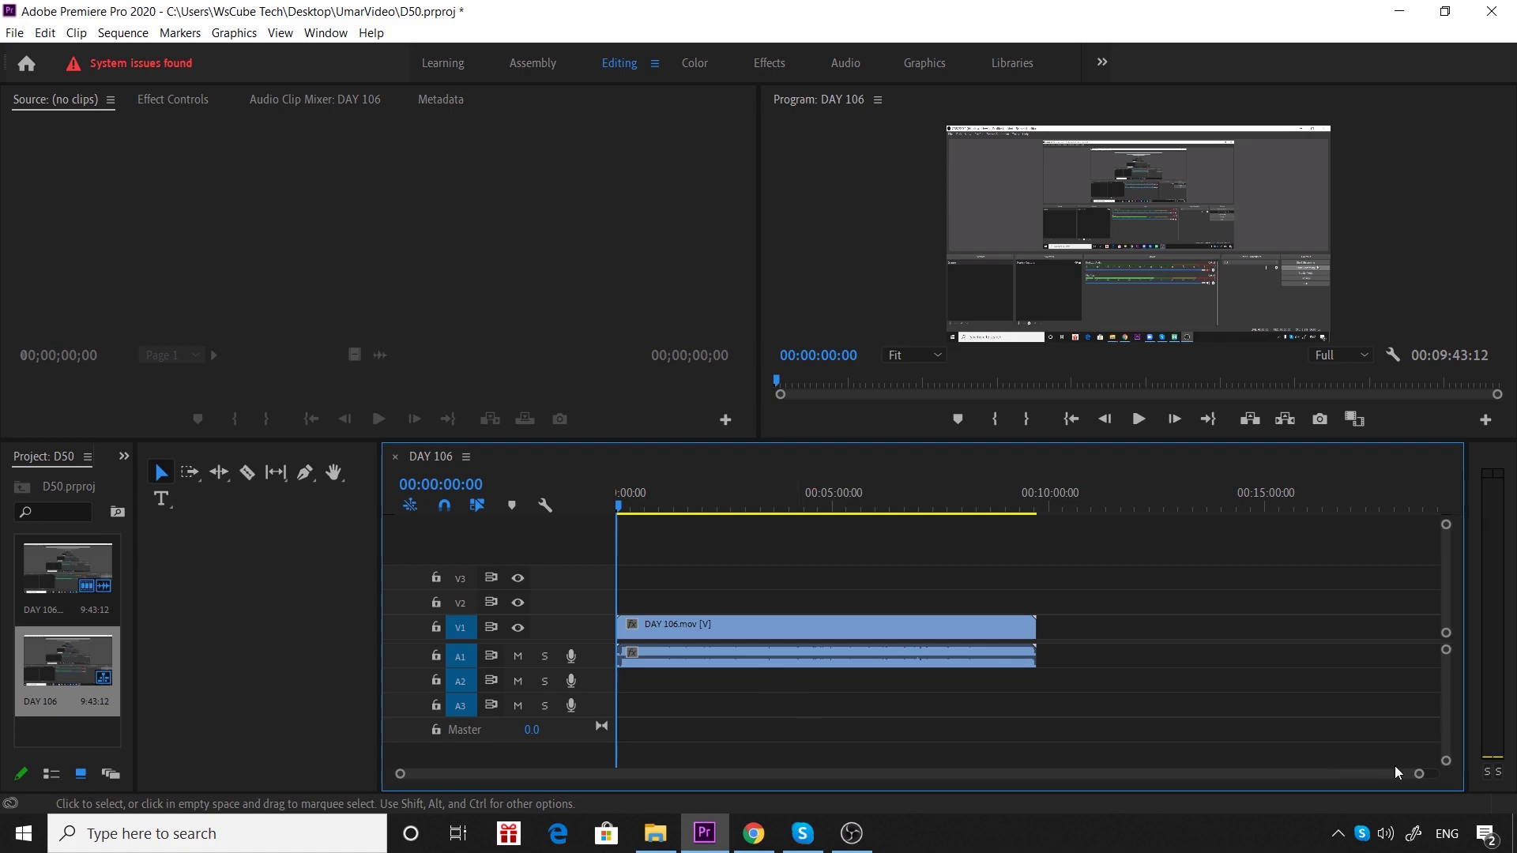
Zoom the timeline, then return to the Videos folder in File Explorer
left_click_drag(1419, 774, 688, 774)
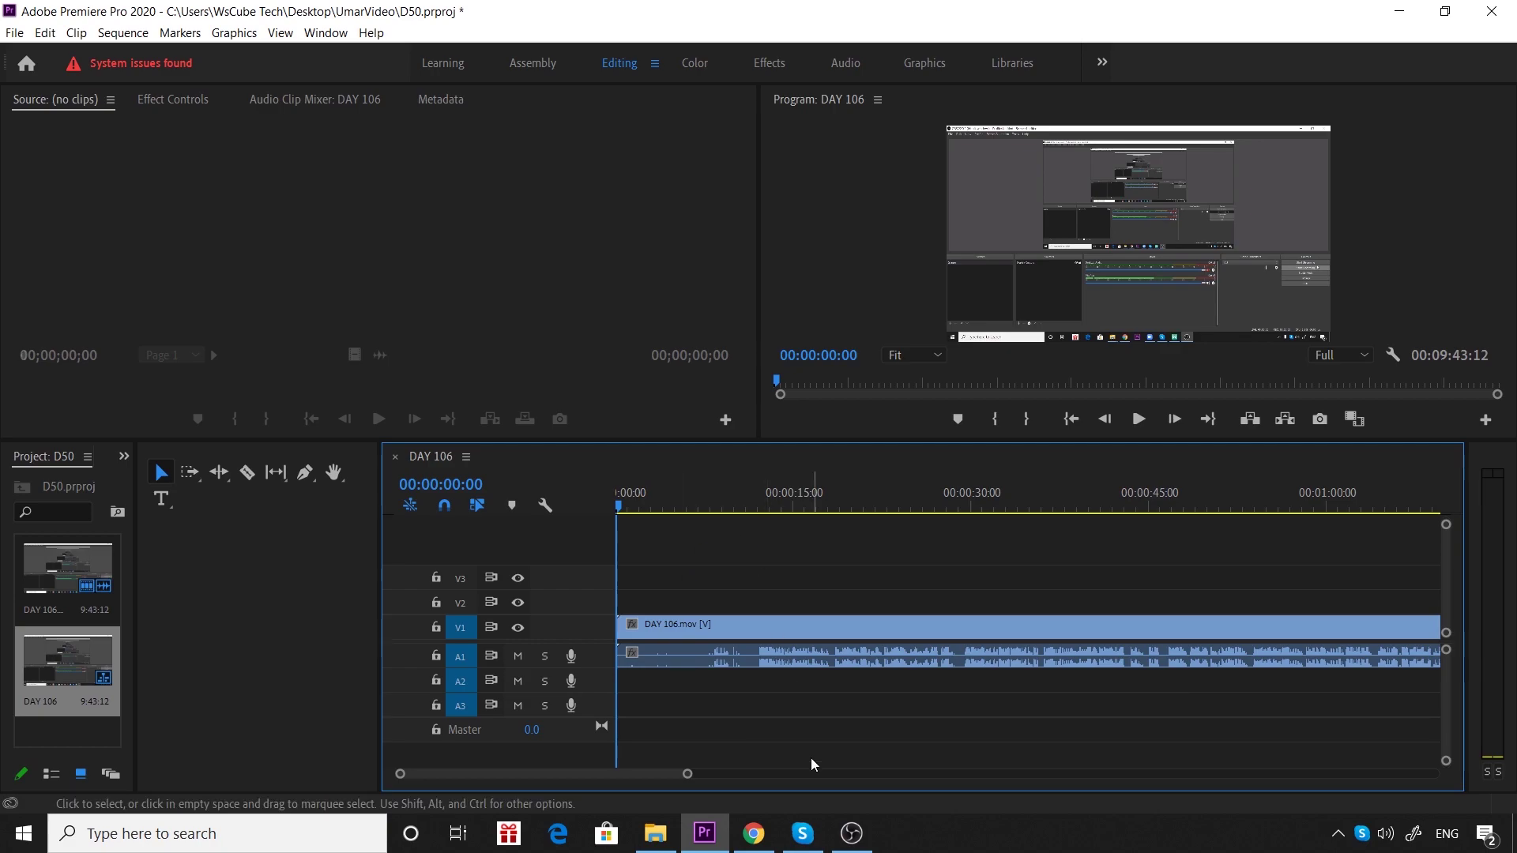
left_click(655, 833)
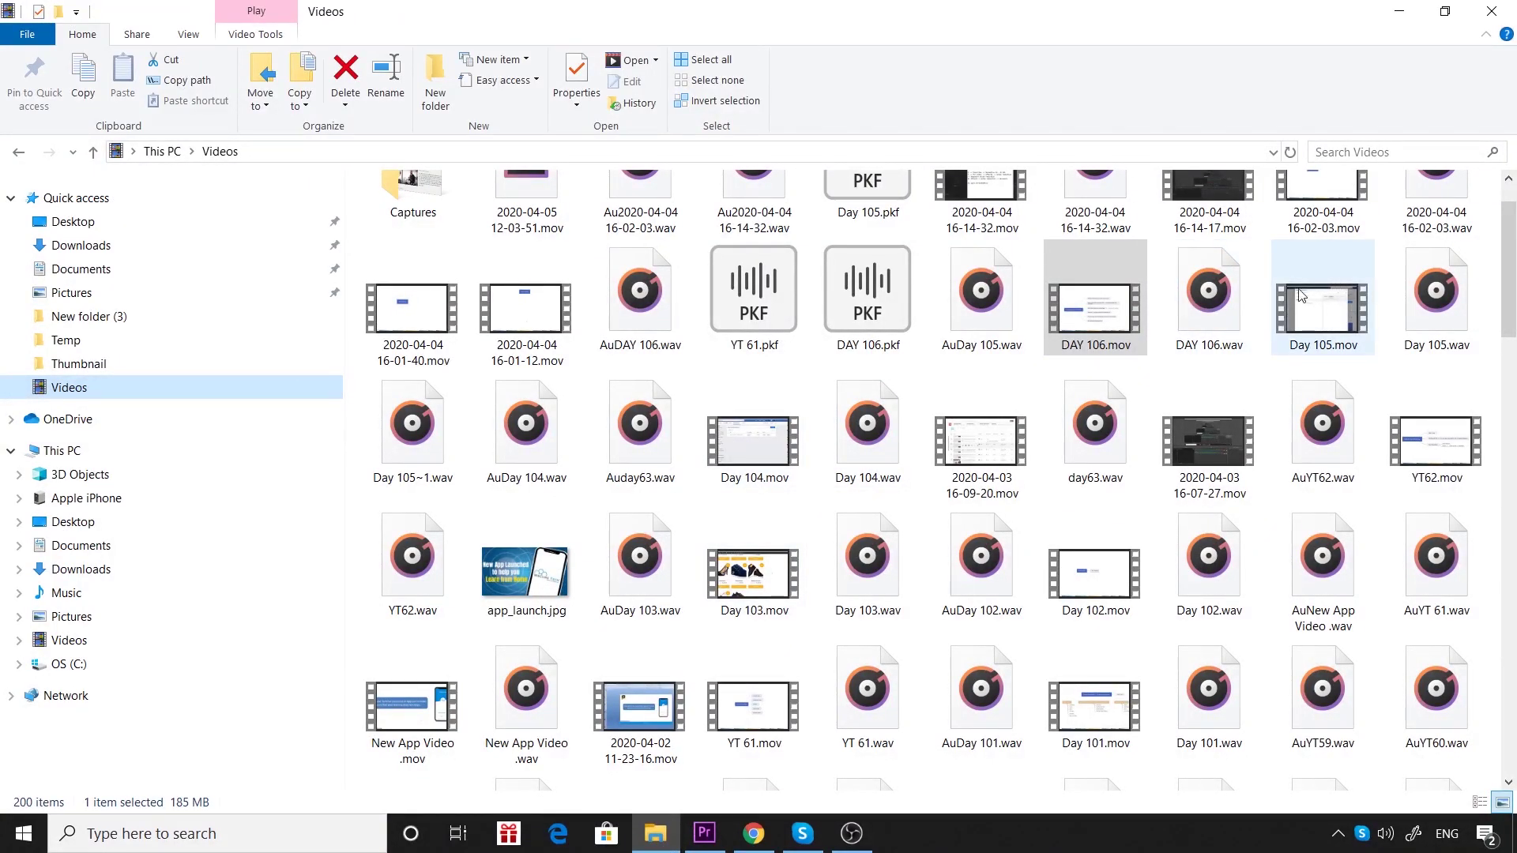
Drag AuDAY 106.wav from Videos onto audio track A2 below the original sound
scroll(1151, 345, "up", 1)
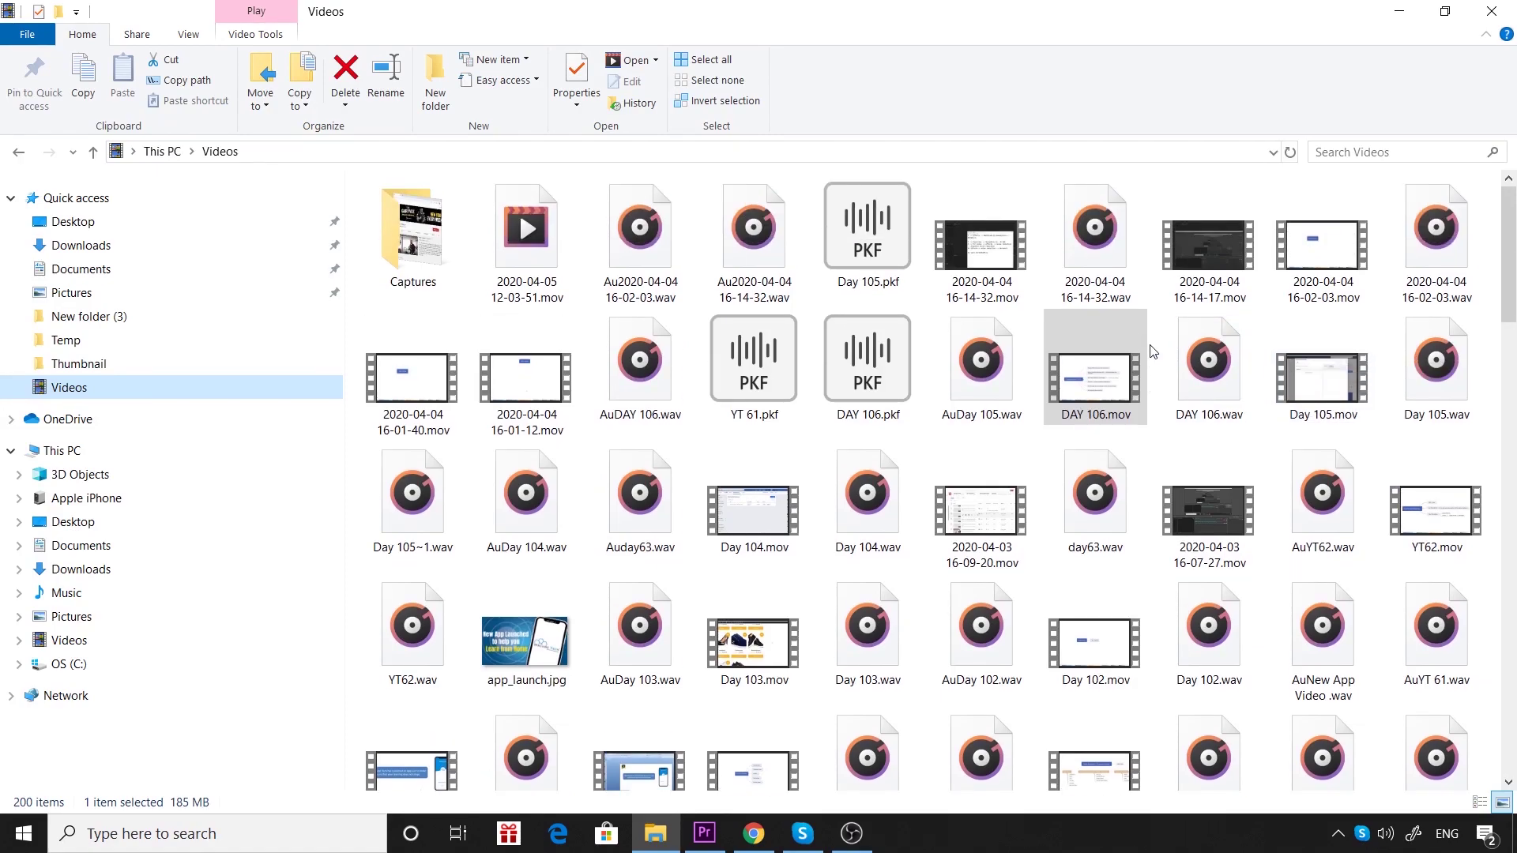
left_click(1104, 417)
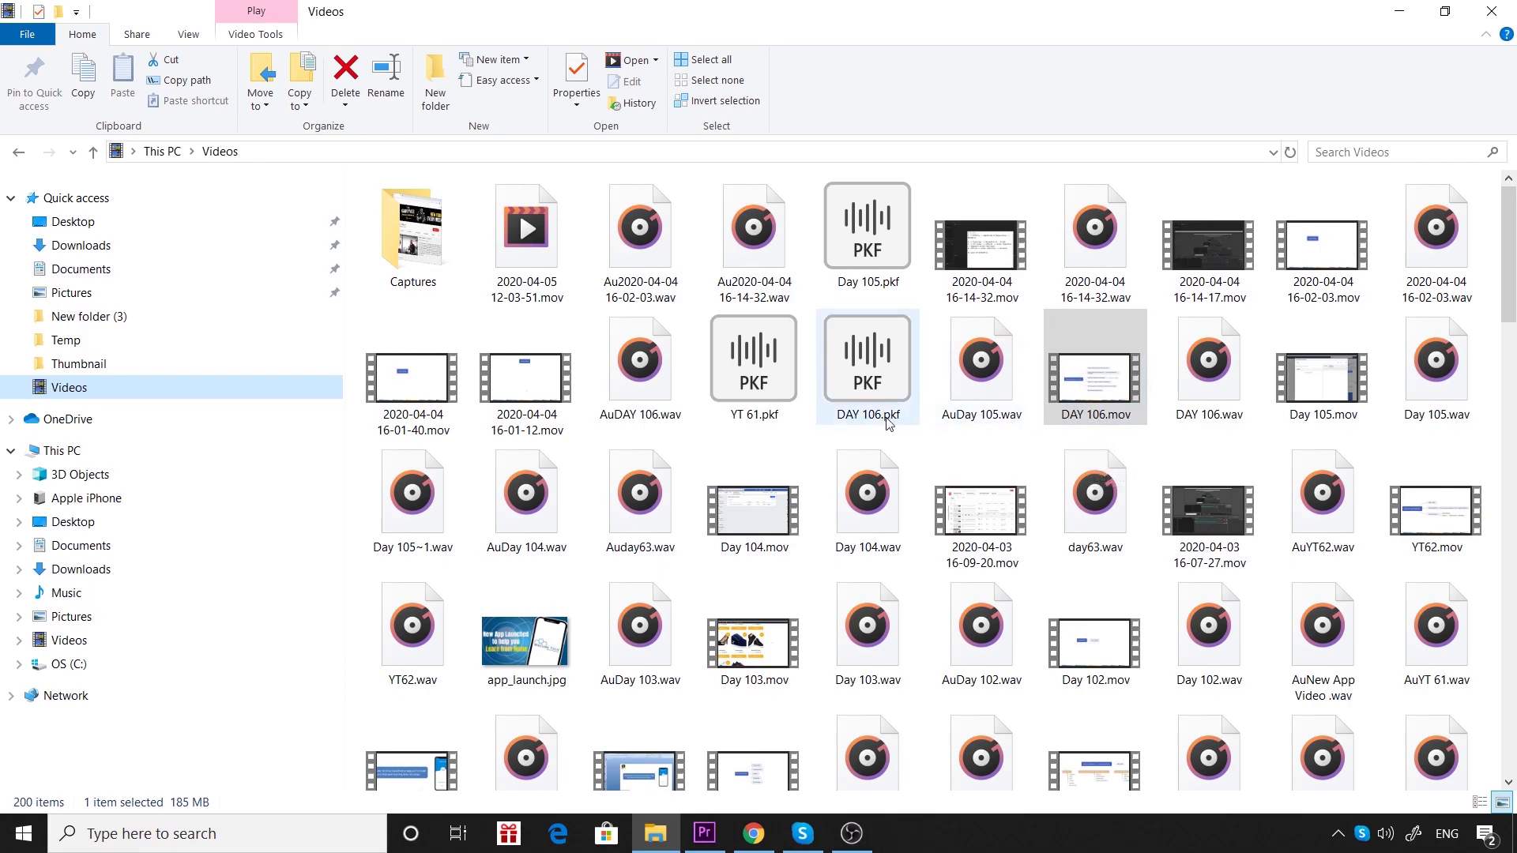
mouse_move(607, 424)
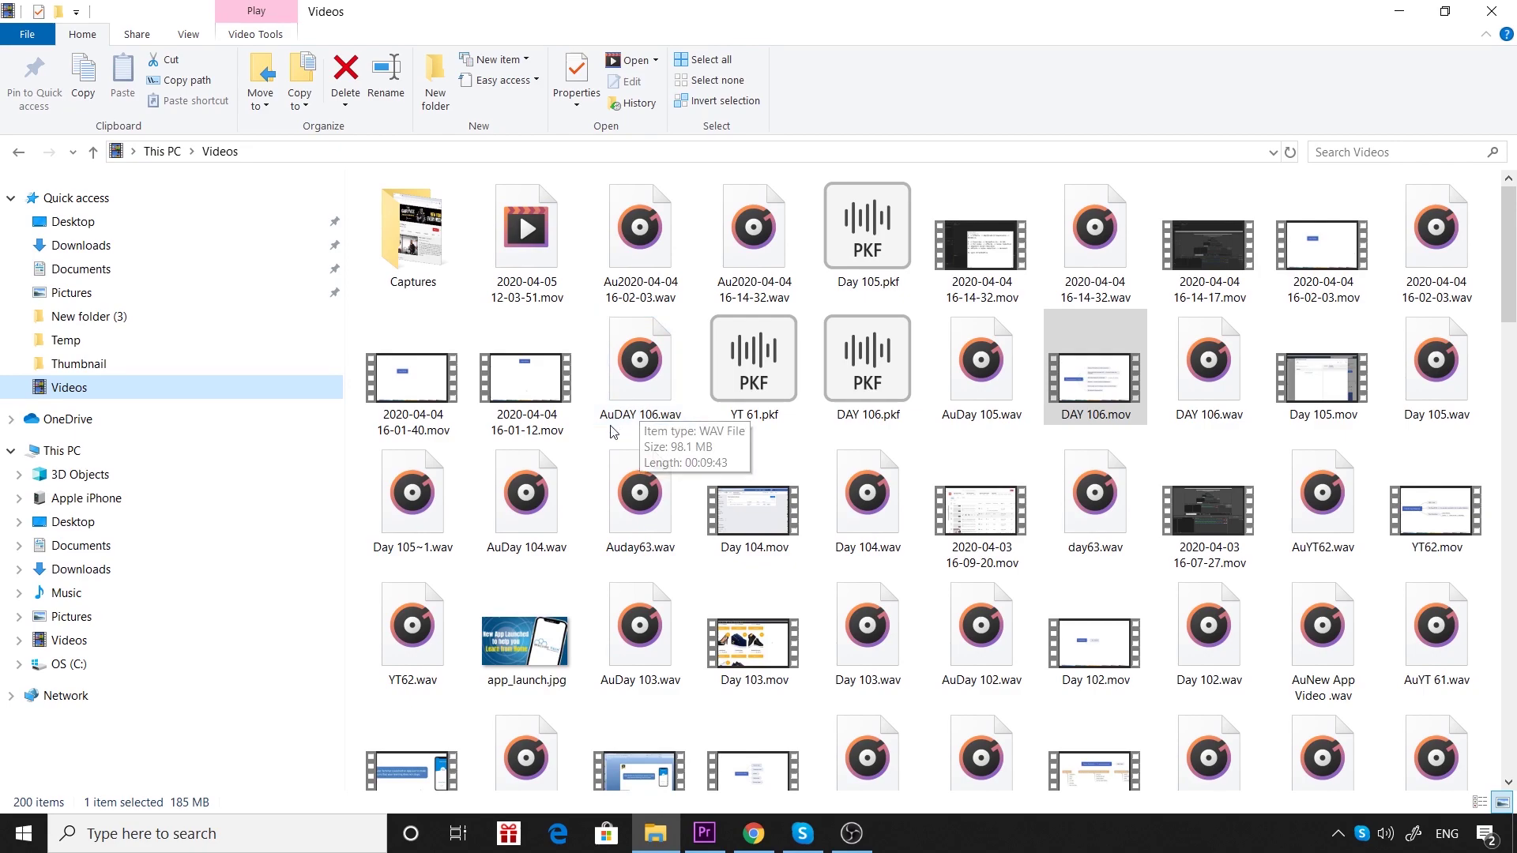
mouse_move(641, 418)
left_mouse_down()
mouse_move(757, 725)
mouse_move(711, 847)
mouse_move(617, 690)
left_mouse_up()
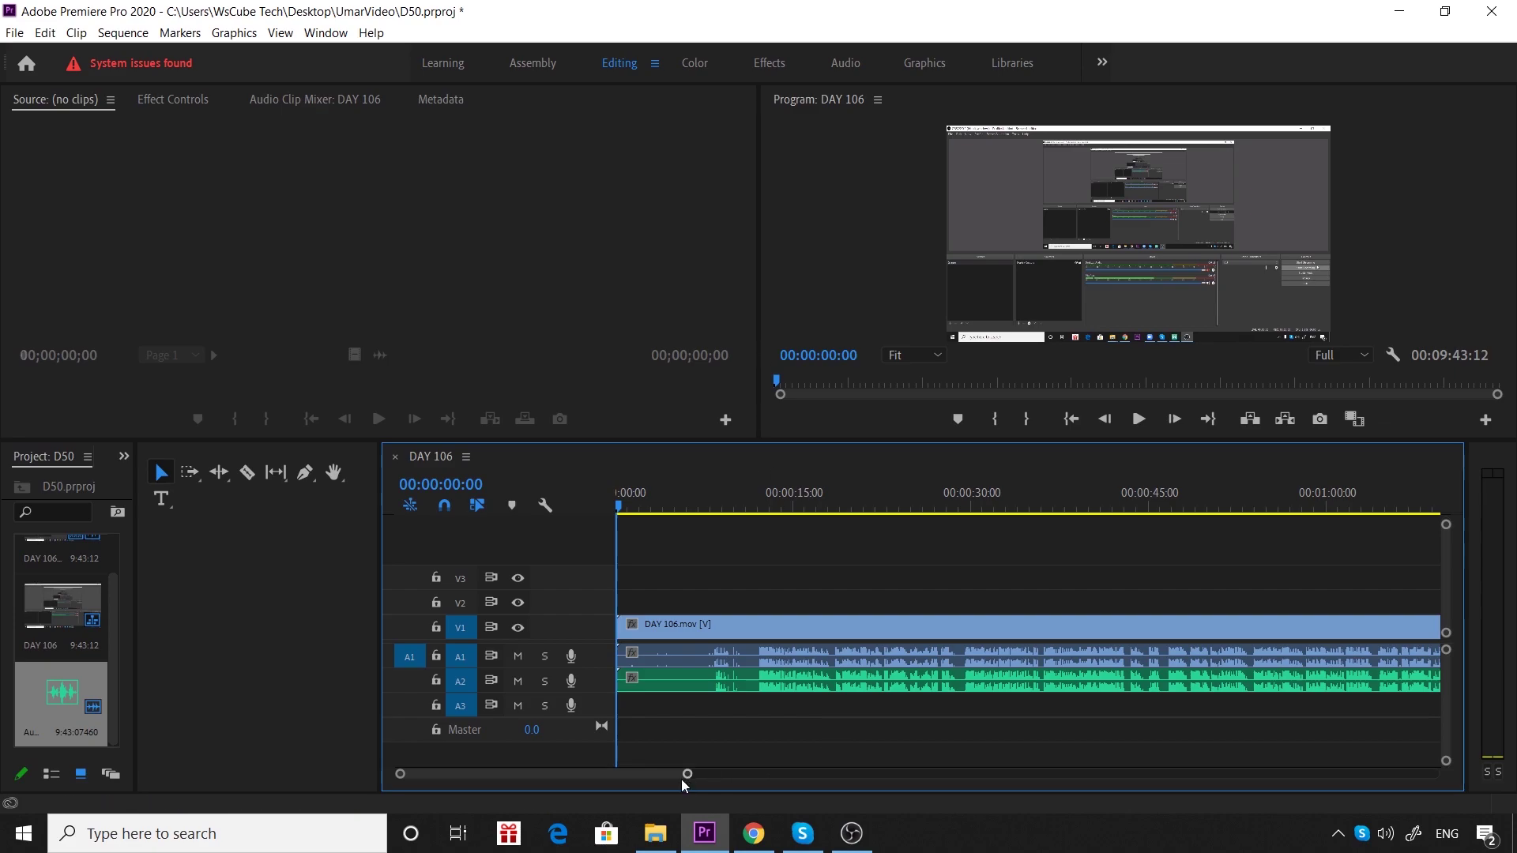
mouse_move(688, 773)
left_mouse_down()
mouse_move(807, 773)
mouse_move(441, 778)
mouse_move(522, 776)
left_mouse_up()
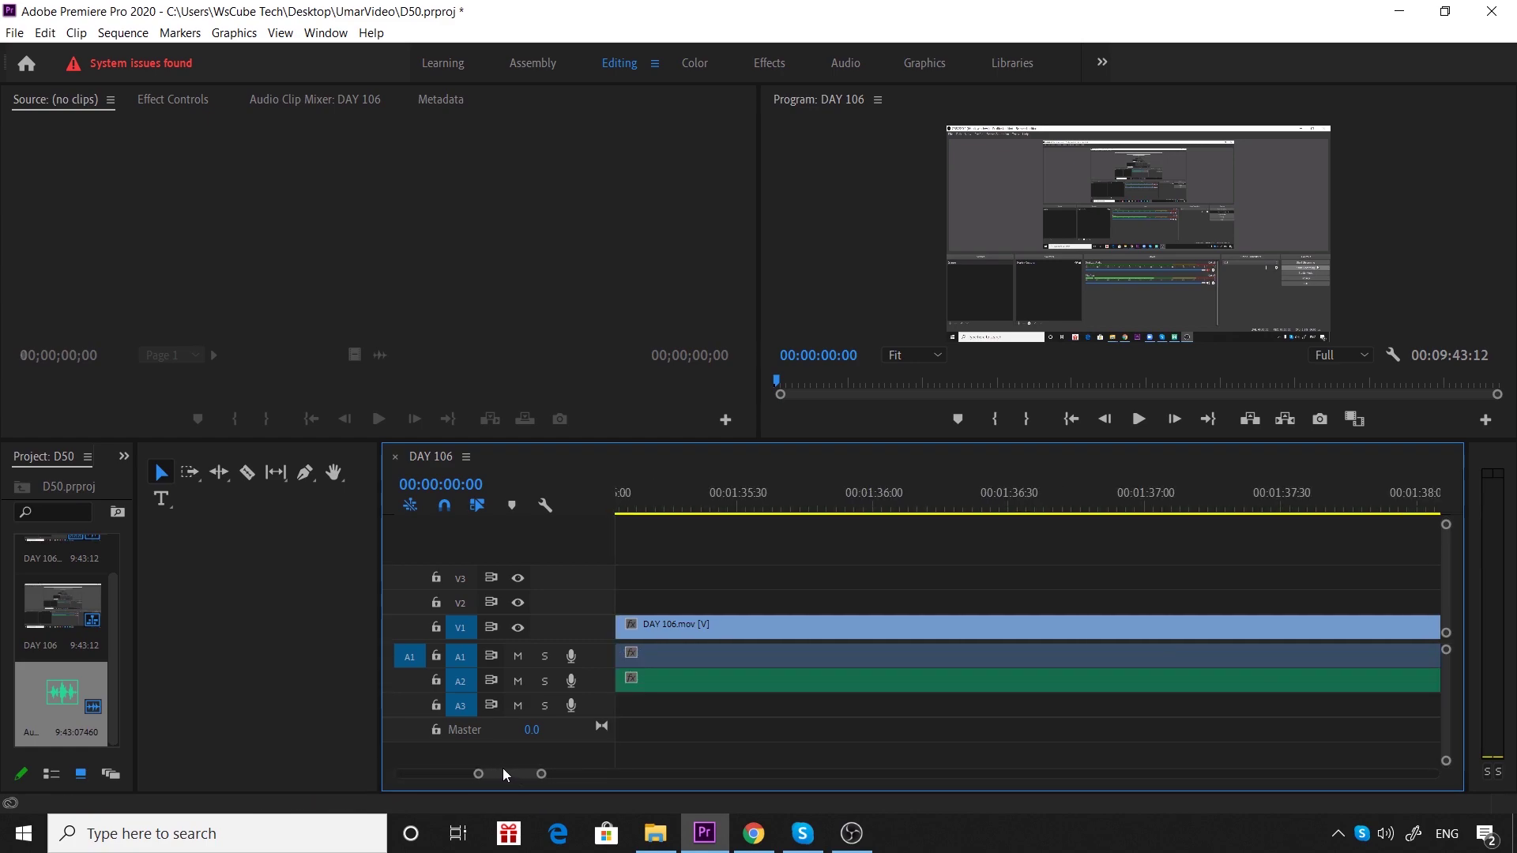
left_click_drag(521, 777, 492, 777)
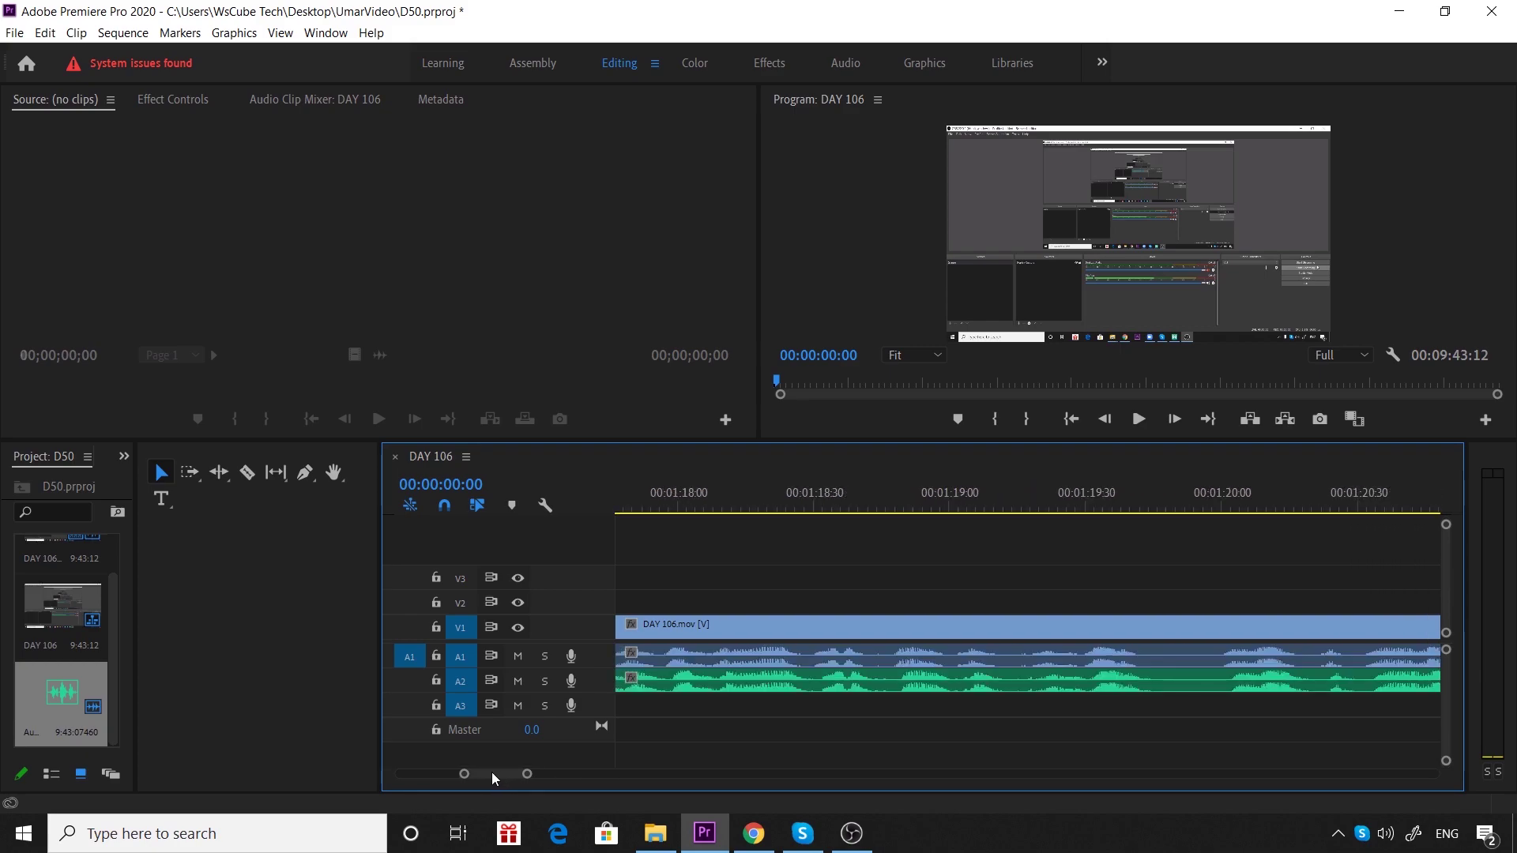
mouse_move(491, 773)
left_mouse_down()
mouse_move(435, 771)
mouse_move(566, 776)
left_mouse_up()
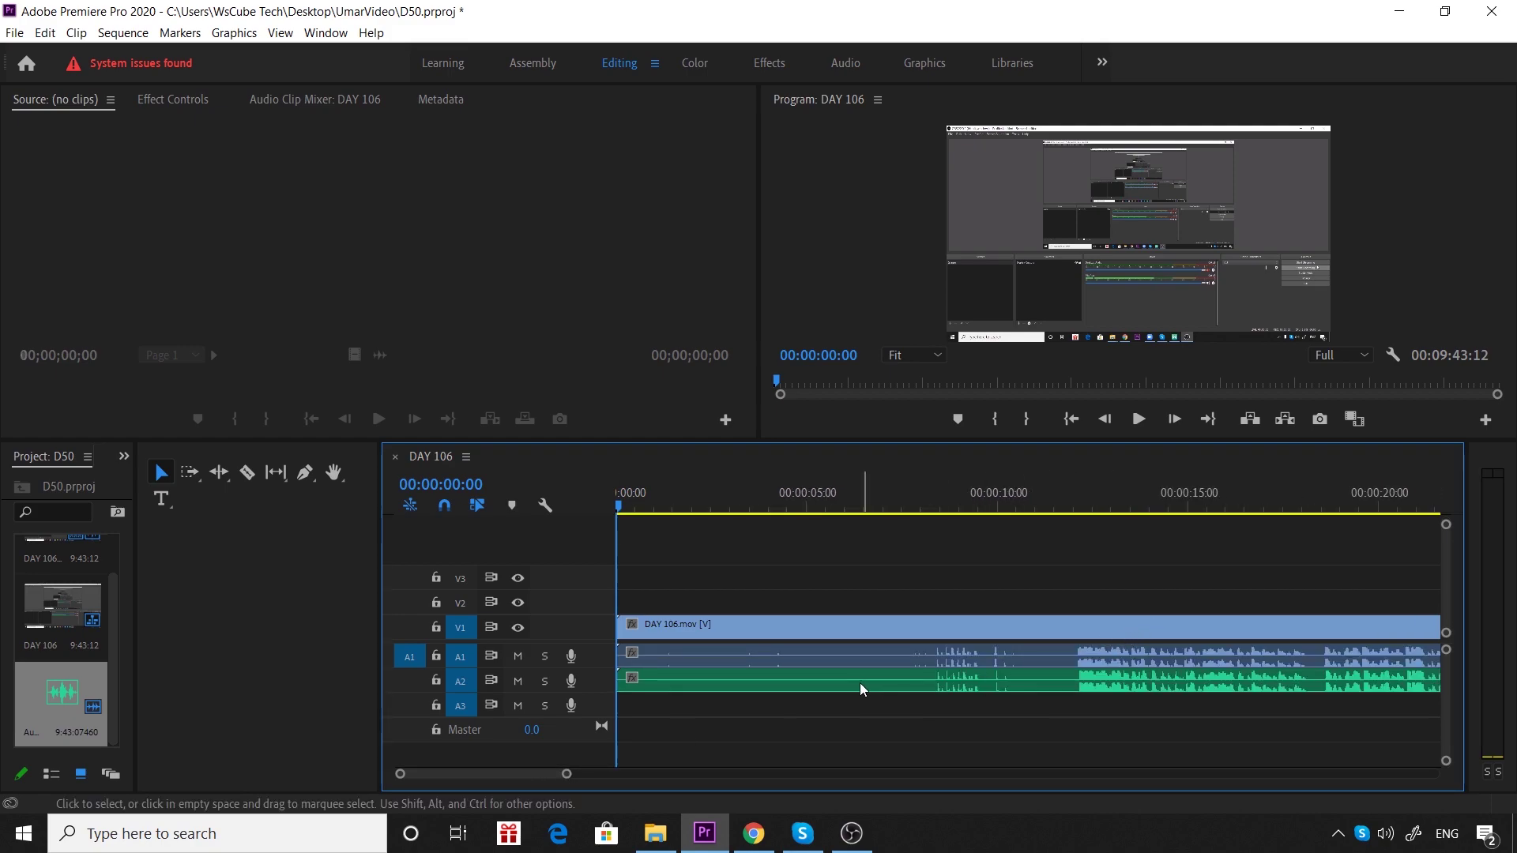
Razor all tracks of the DAY 106 sequence at about 00:00:12
left_click_drag(862, 690, 817, 693)
key("c")
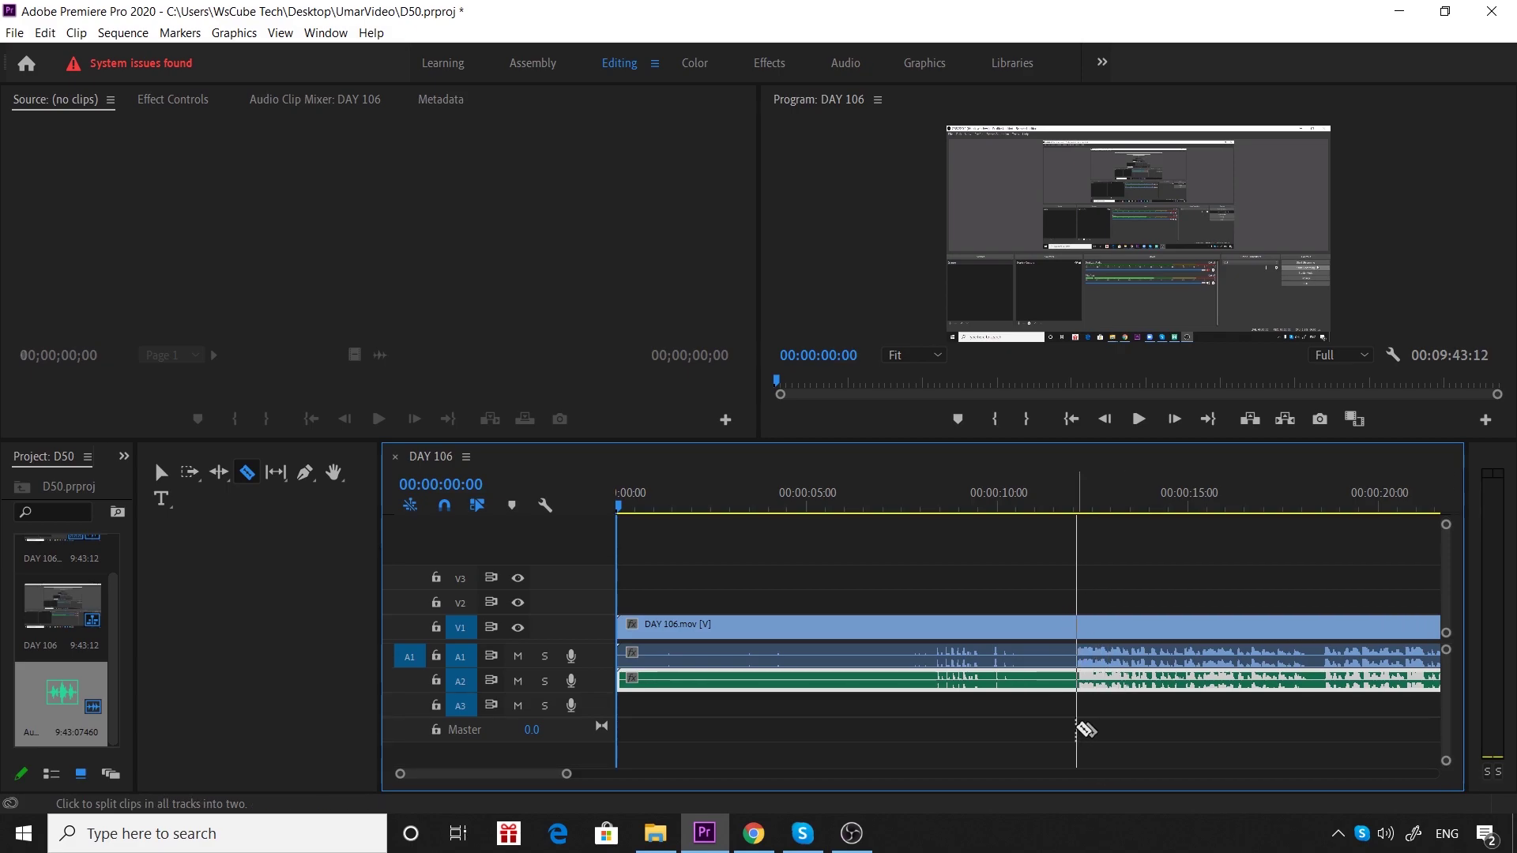
left_click(1077, 728, "shift")
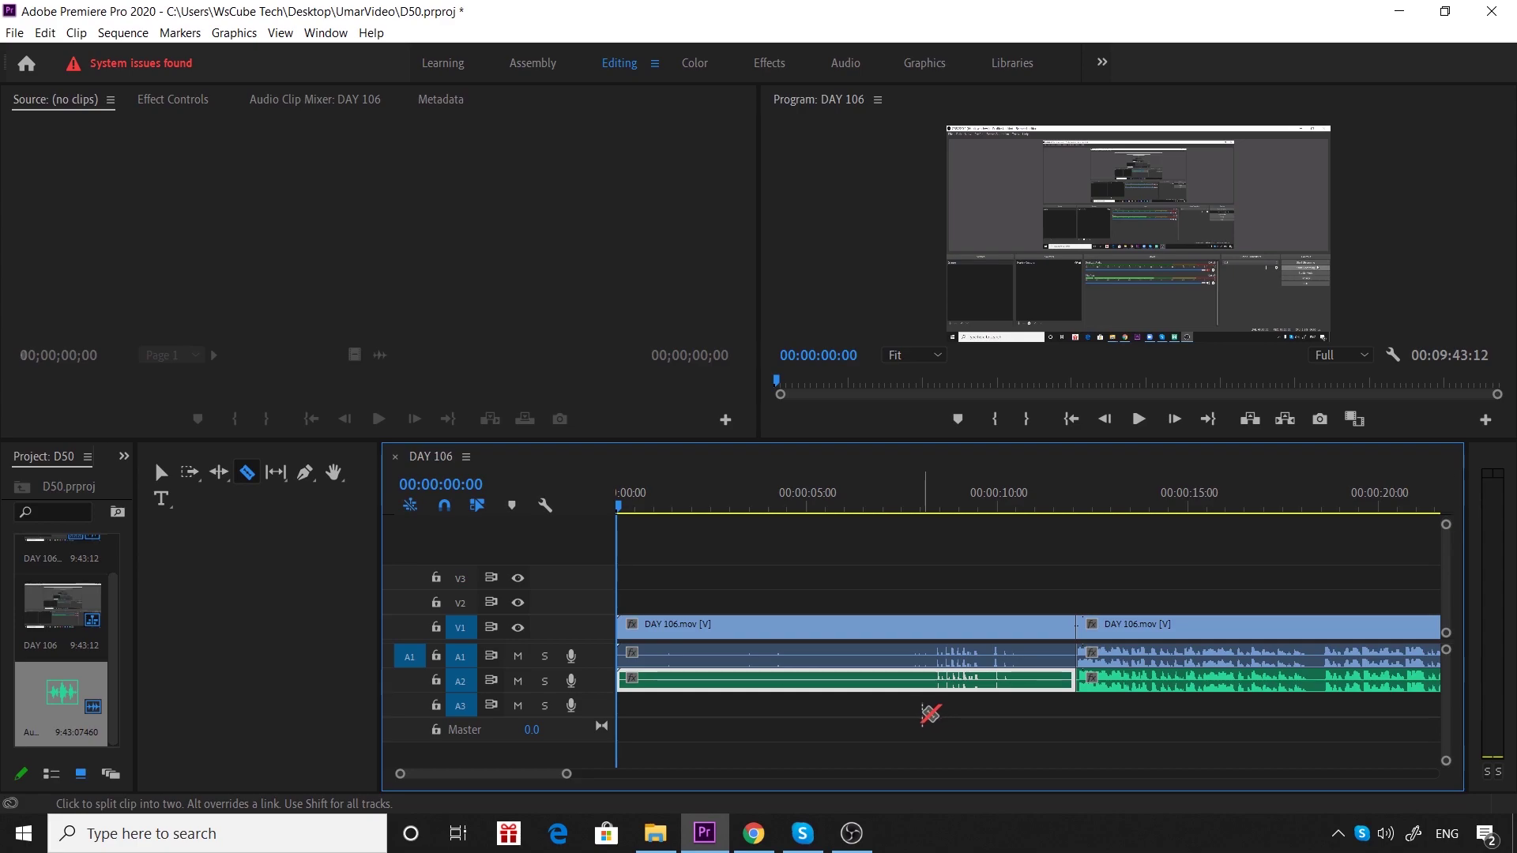
Delete the clip pieces before the cut and close the gap at the sequence start
key("v")
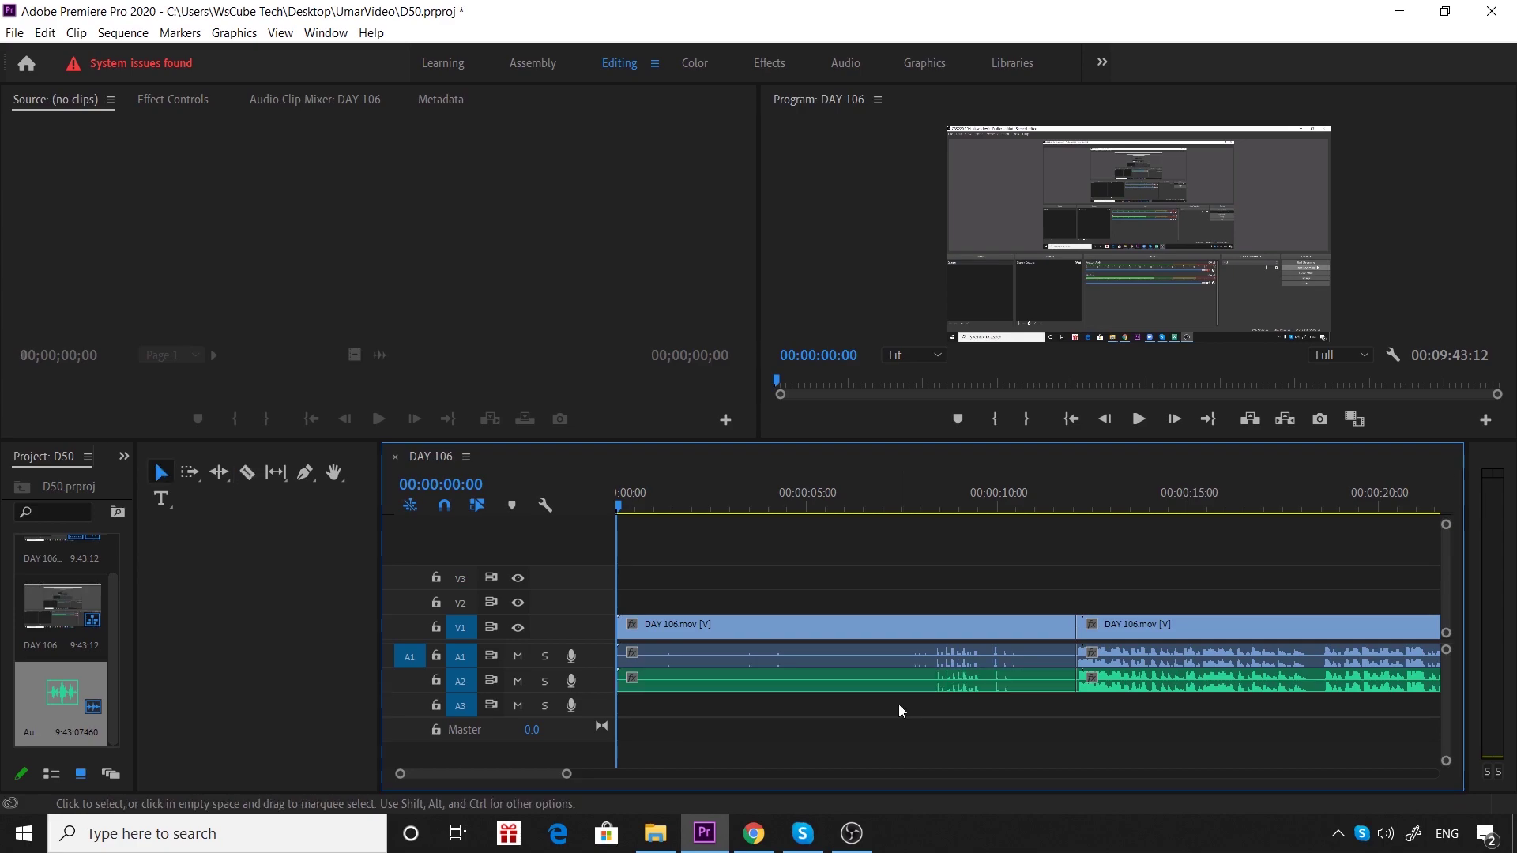
left_click(899, 664)
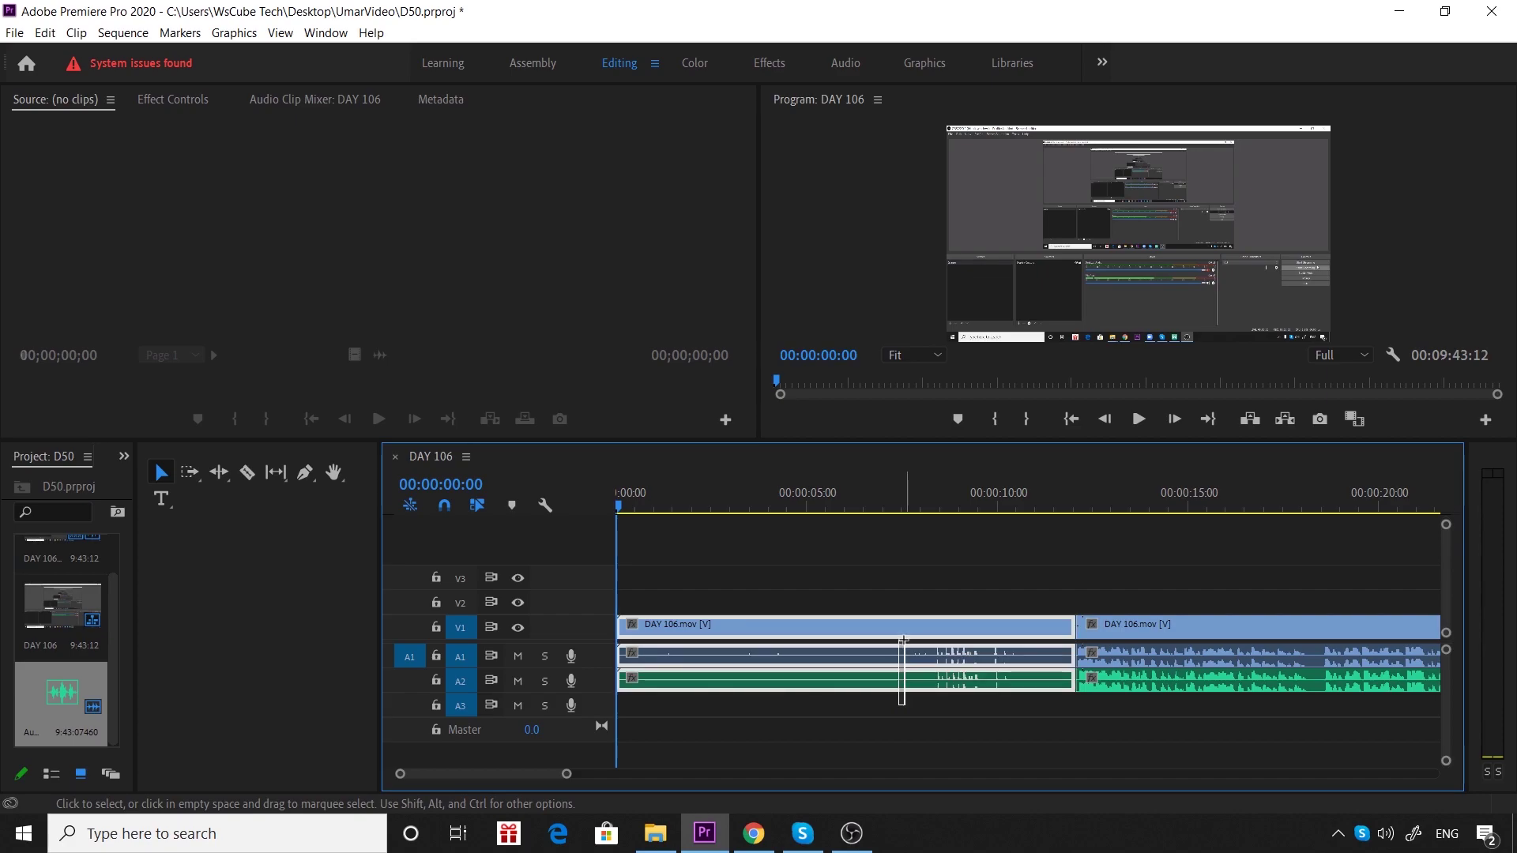
left_click(869, 712)
left_click_drag(905, 711, 838, 597)
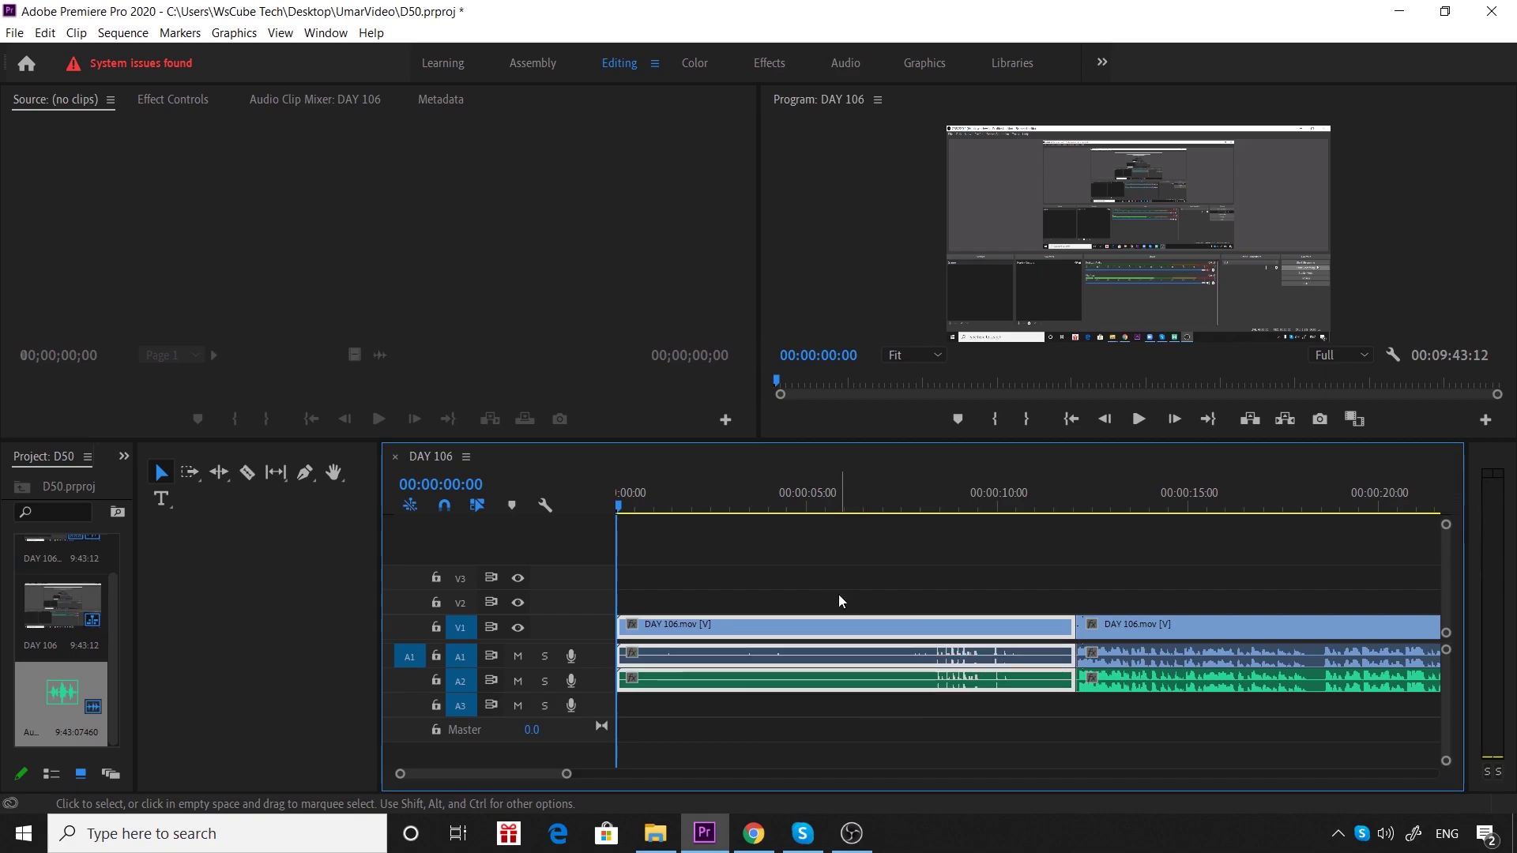
key("Delete")
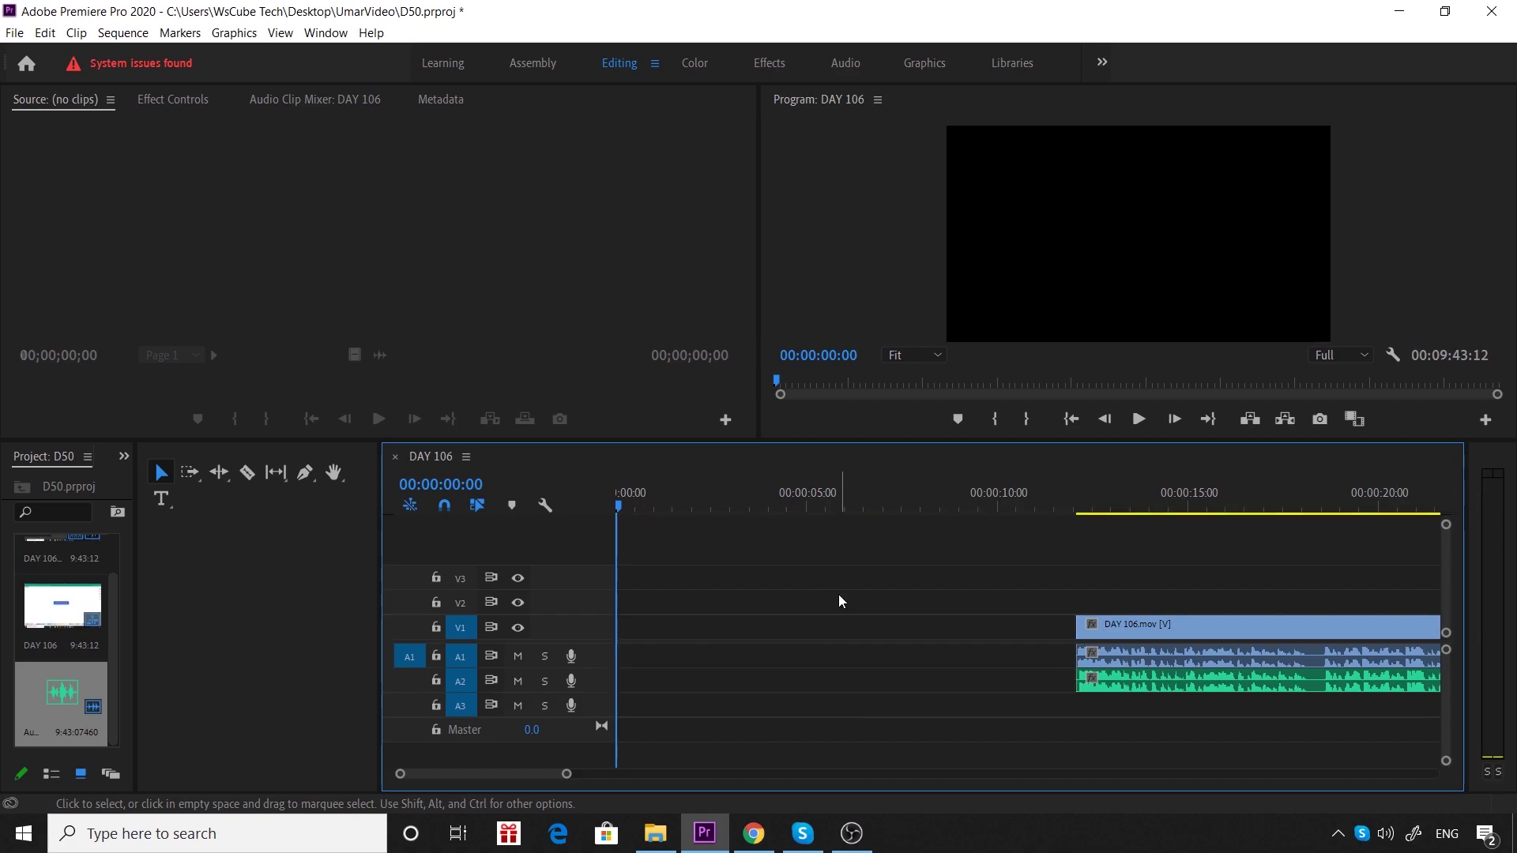
left_click(817, 629)
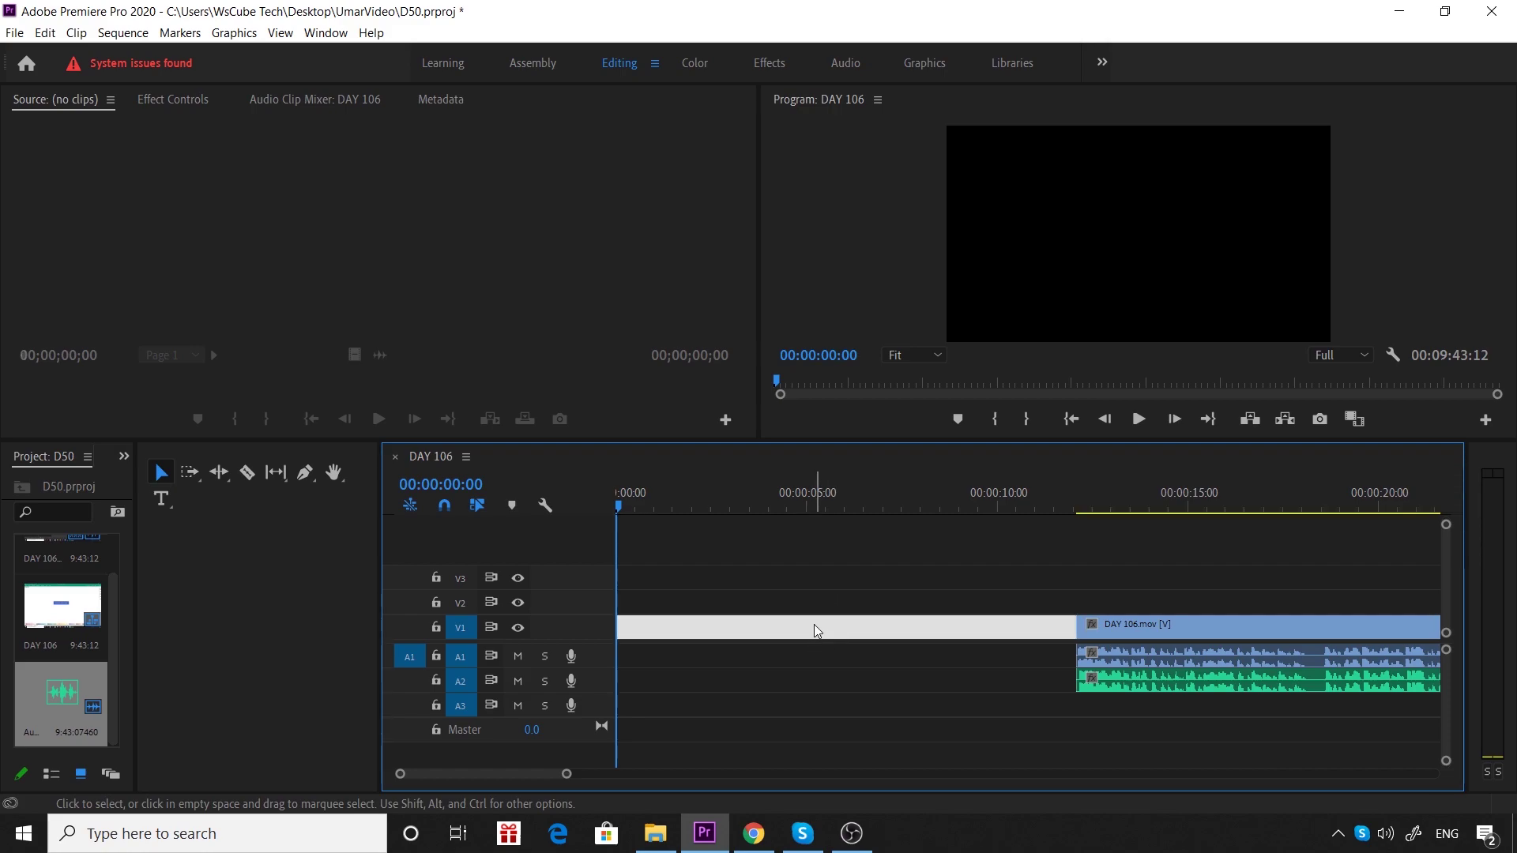
key("Delete")
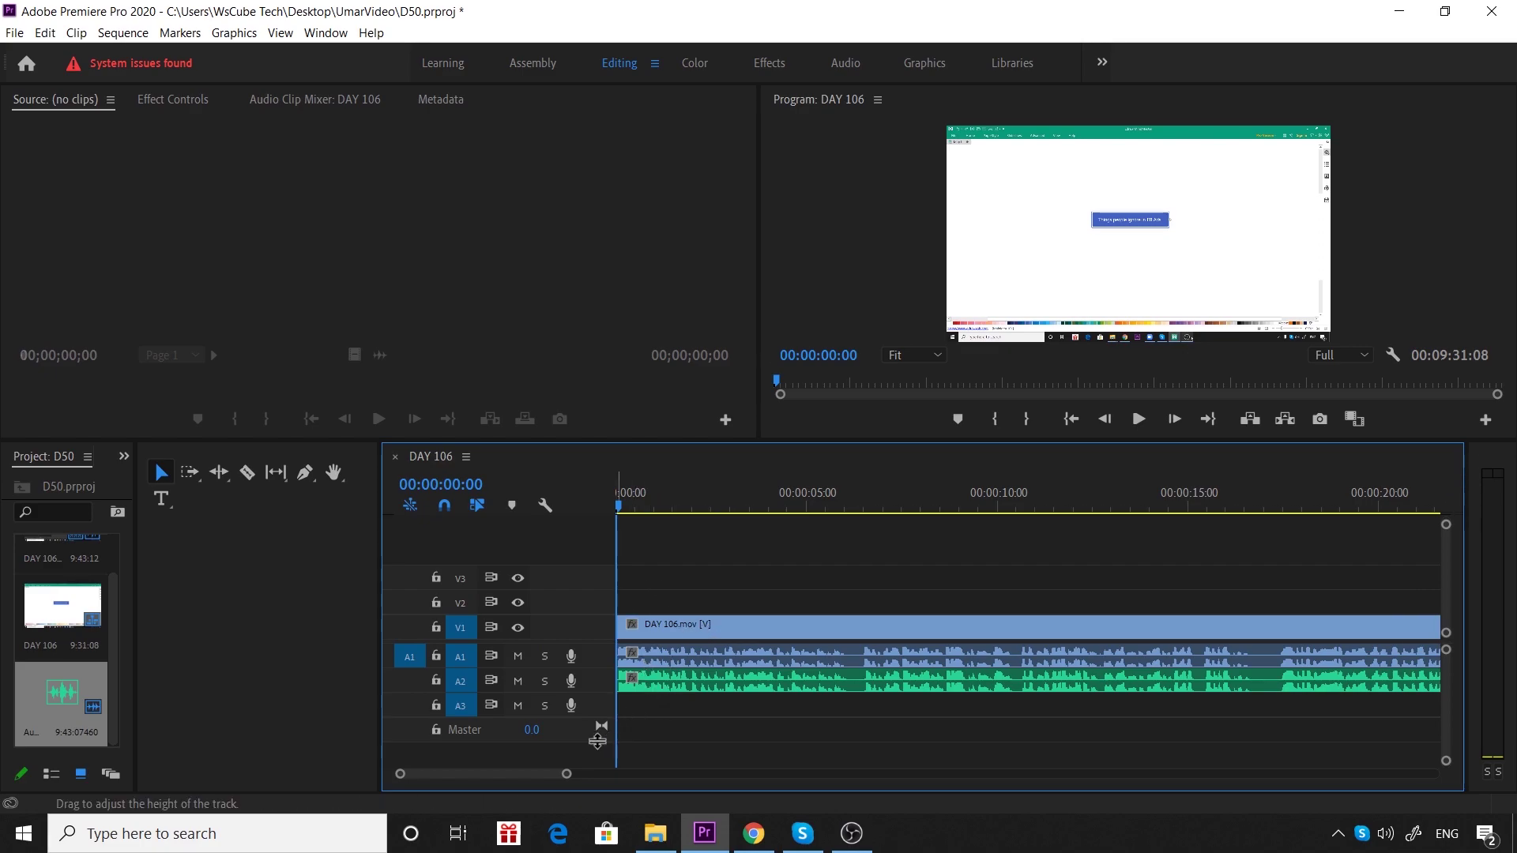
Trim the first second off the A2 WAV, slide it to zero, and split it near its start
mouse_move(567, 774)
left_mouse_down()
mouse_move(610, 775)
mouse_move(422, 775)
left_mouse_up()
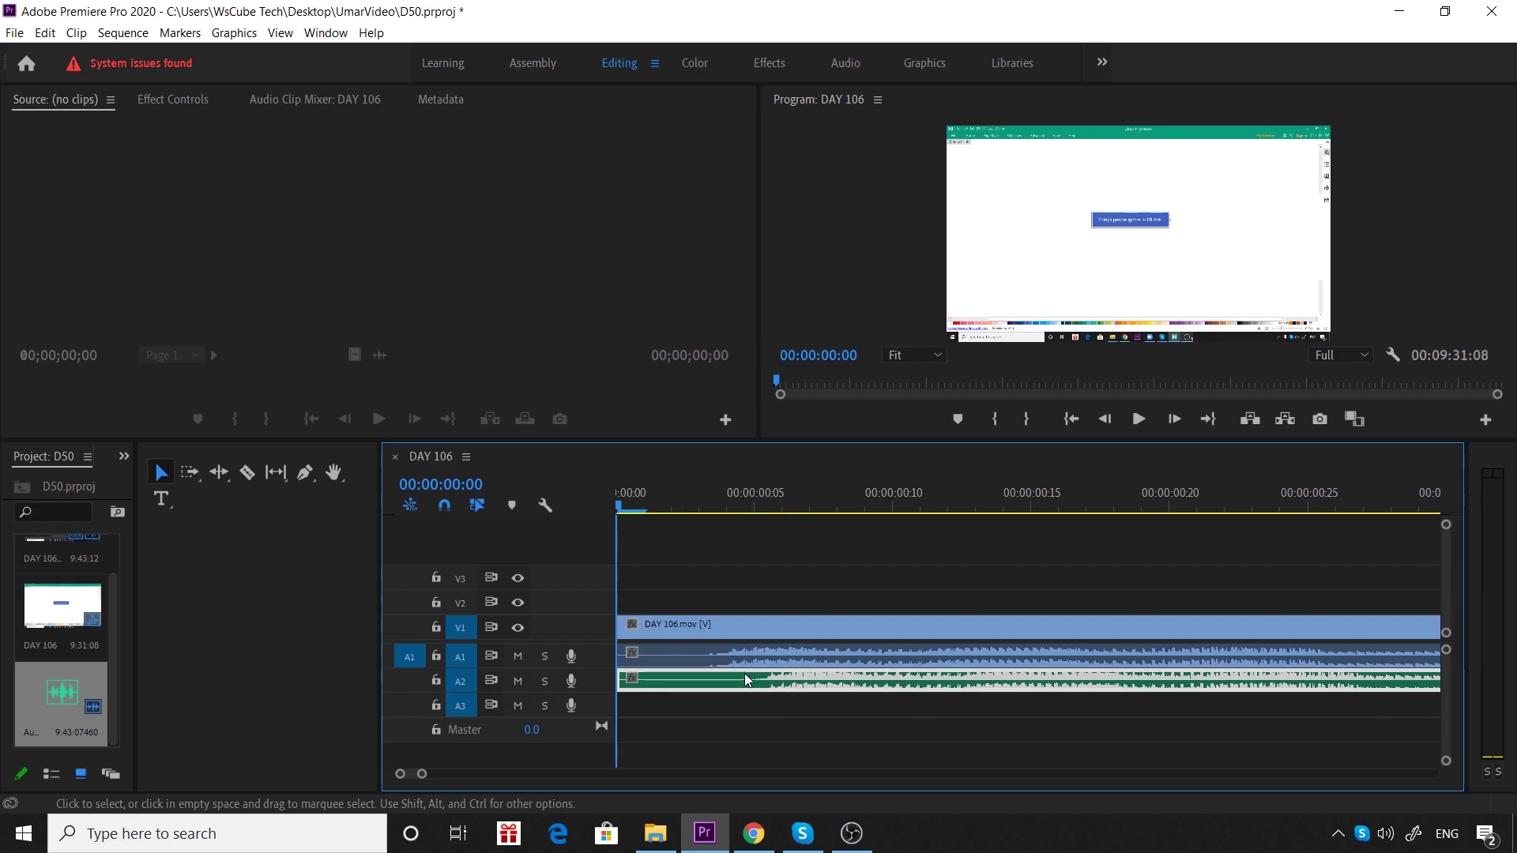
left_click(676, 711)
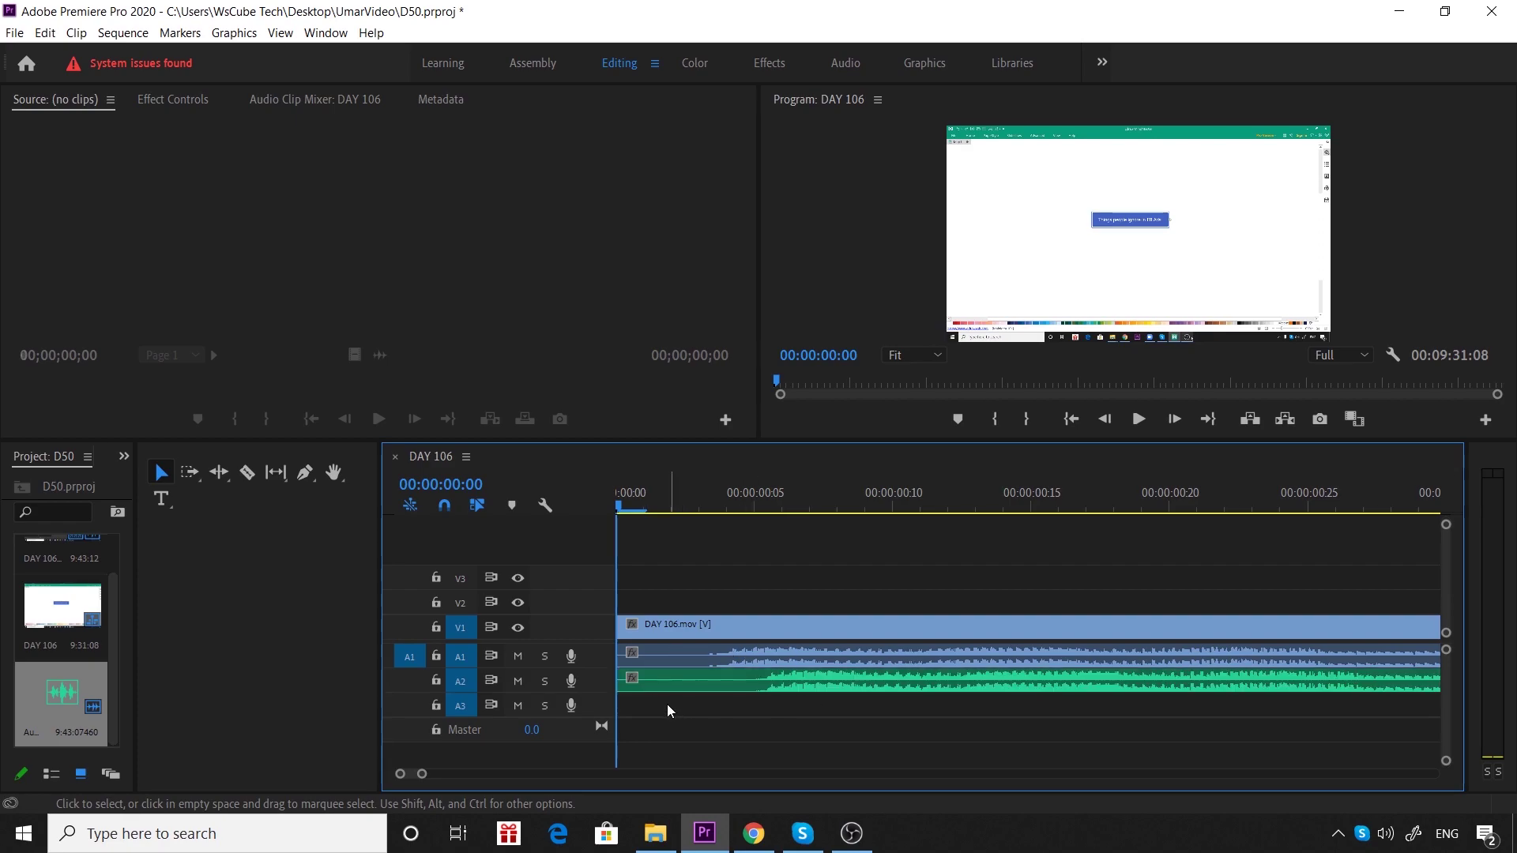
key("c")
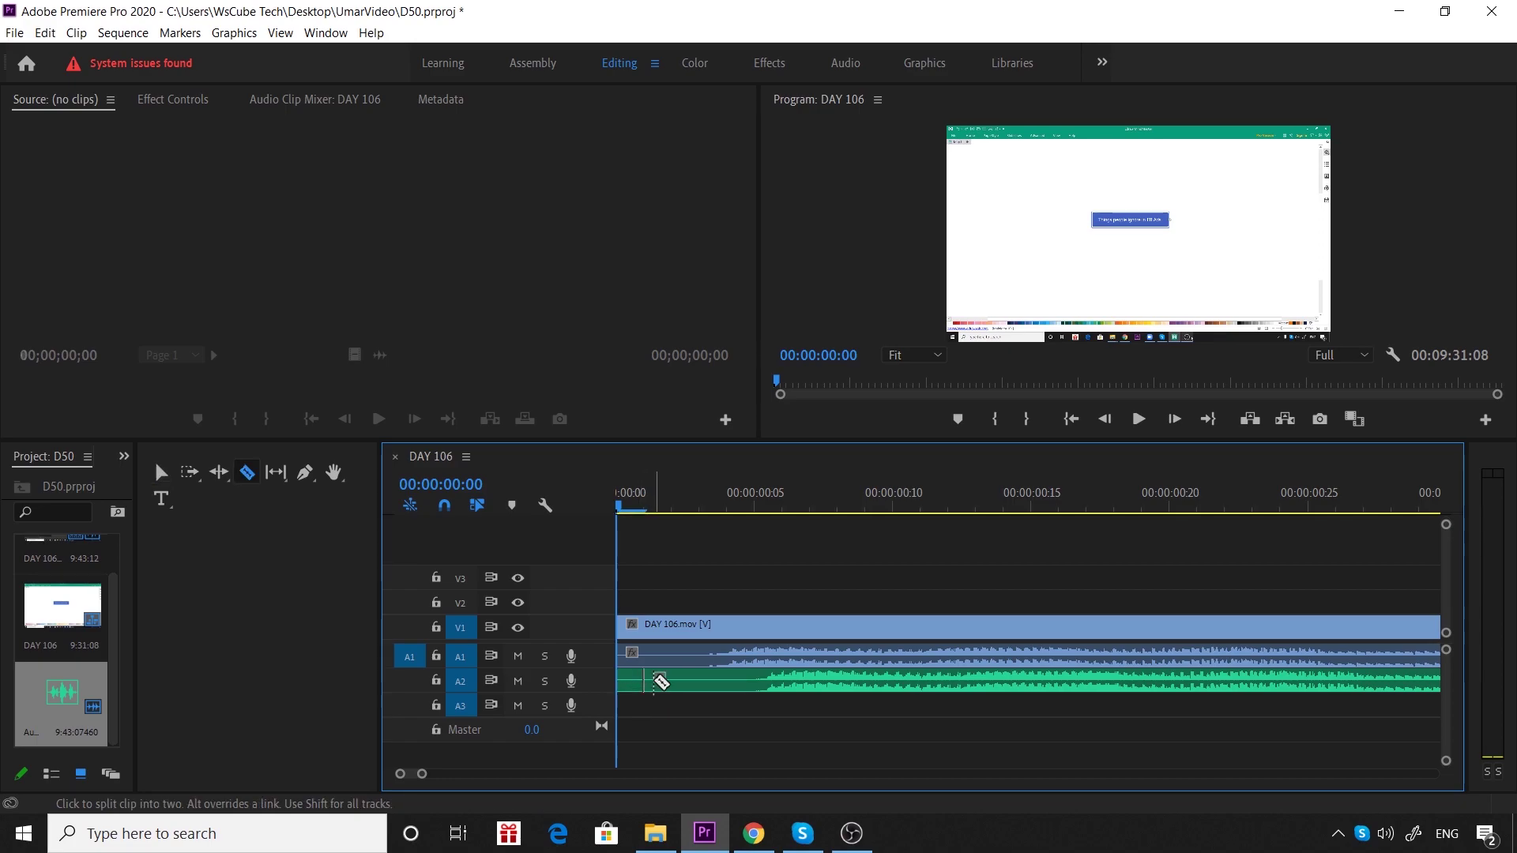
left_click(654, 681)
key("v")
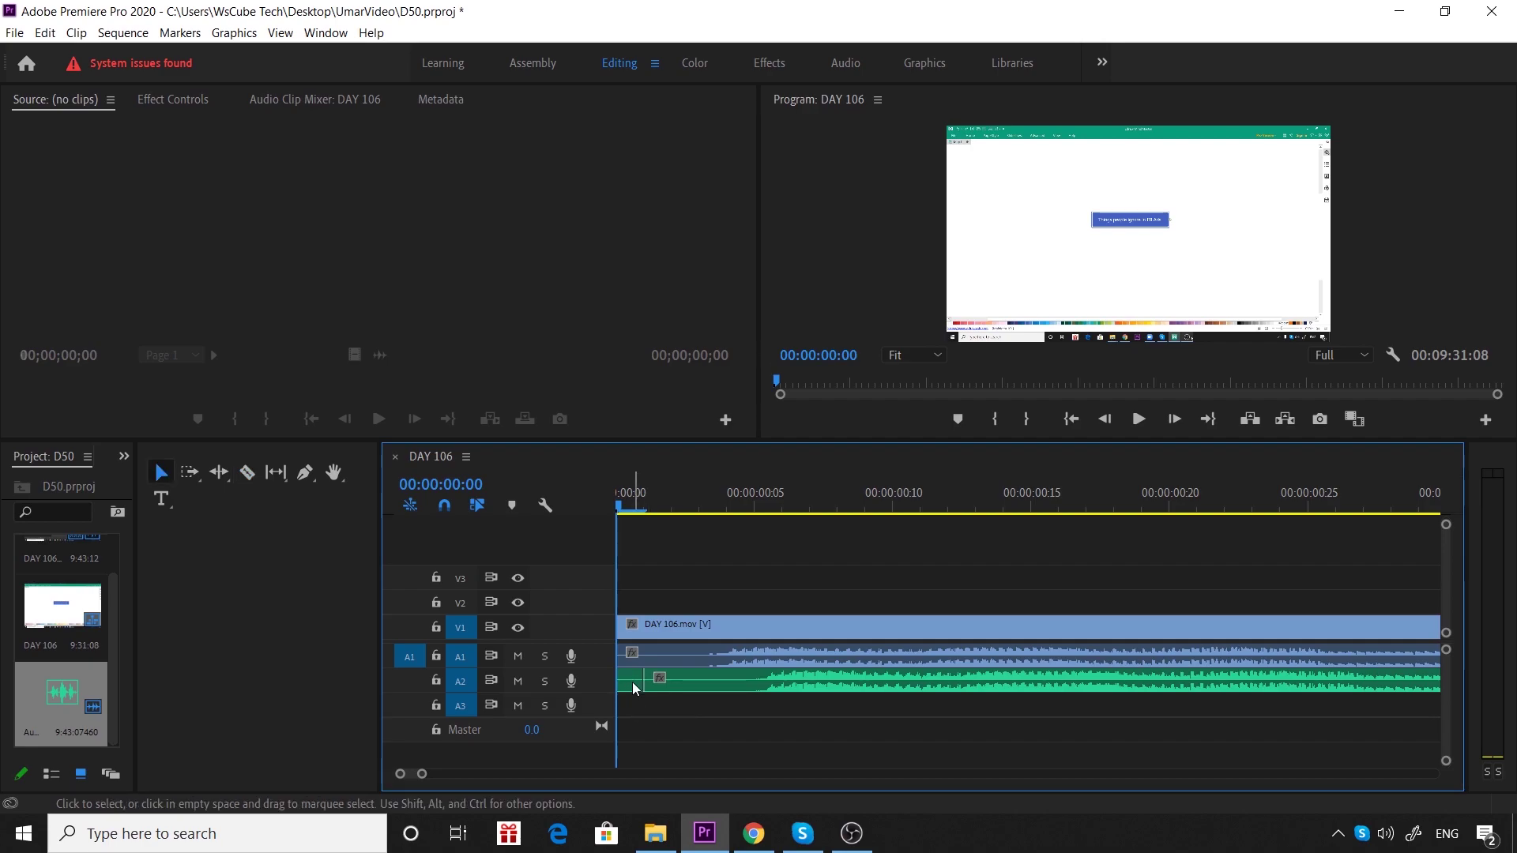
left_click(632, 681)
key("Delete")
left_click_drag(684, 681, 647, 679)
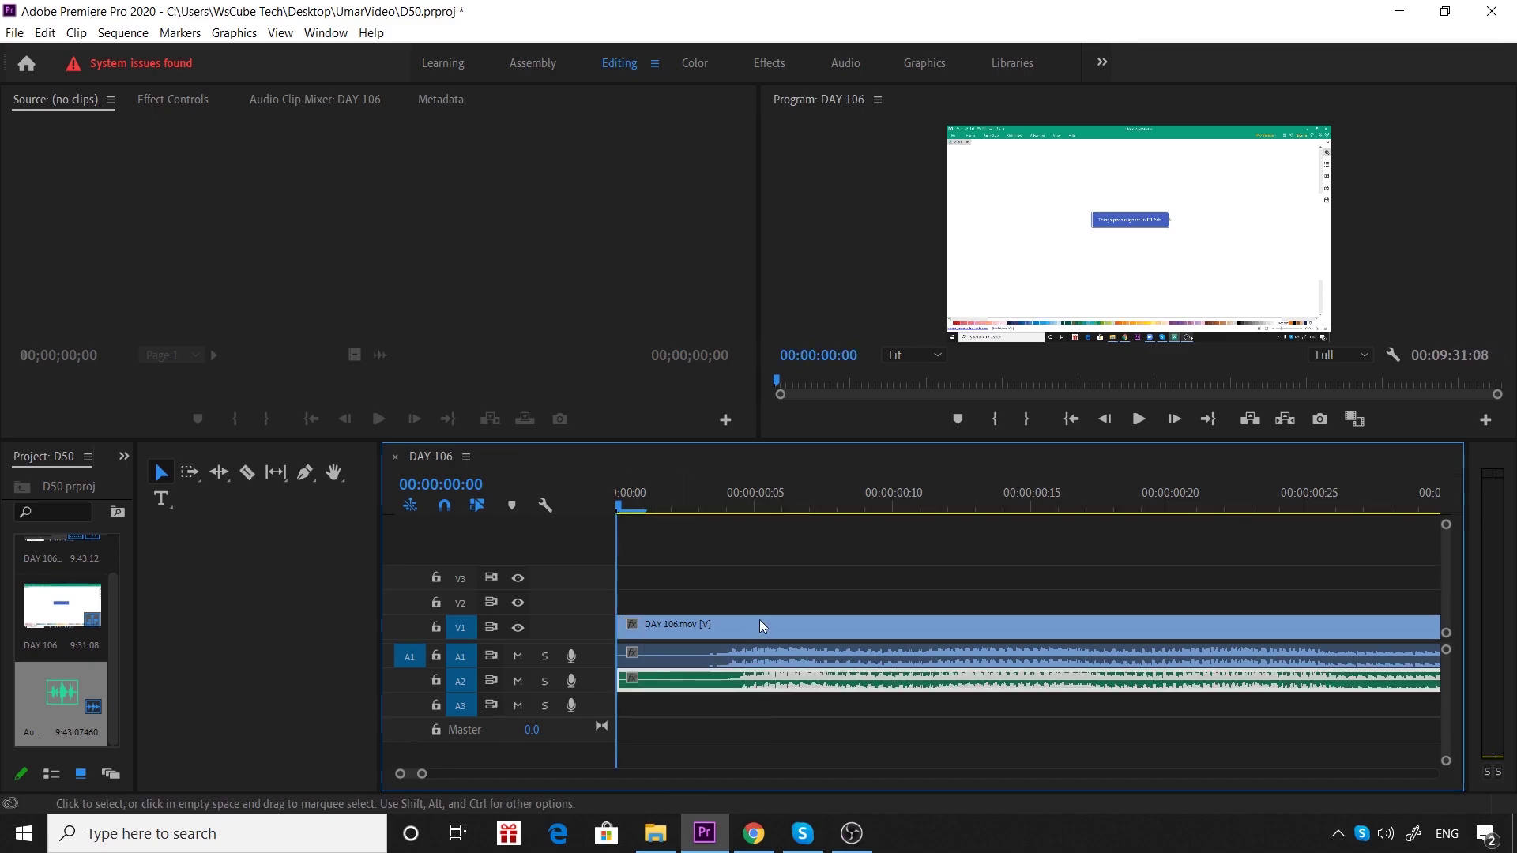
key("c")
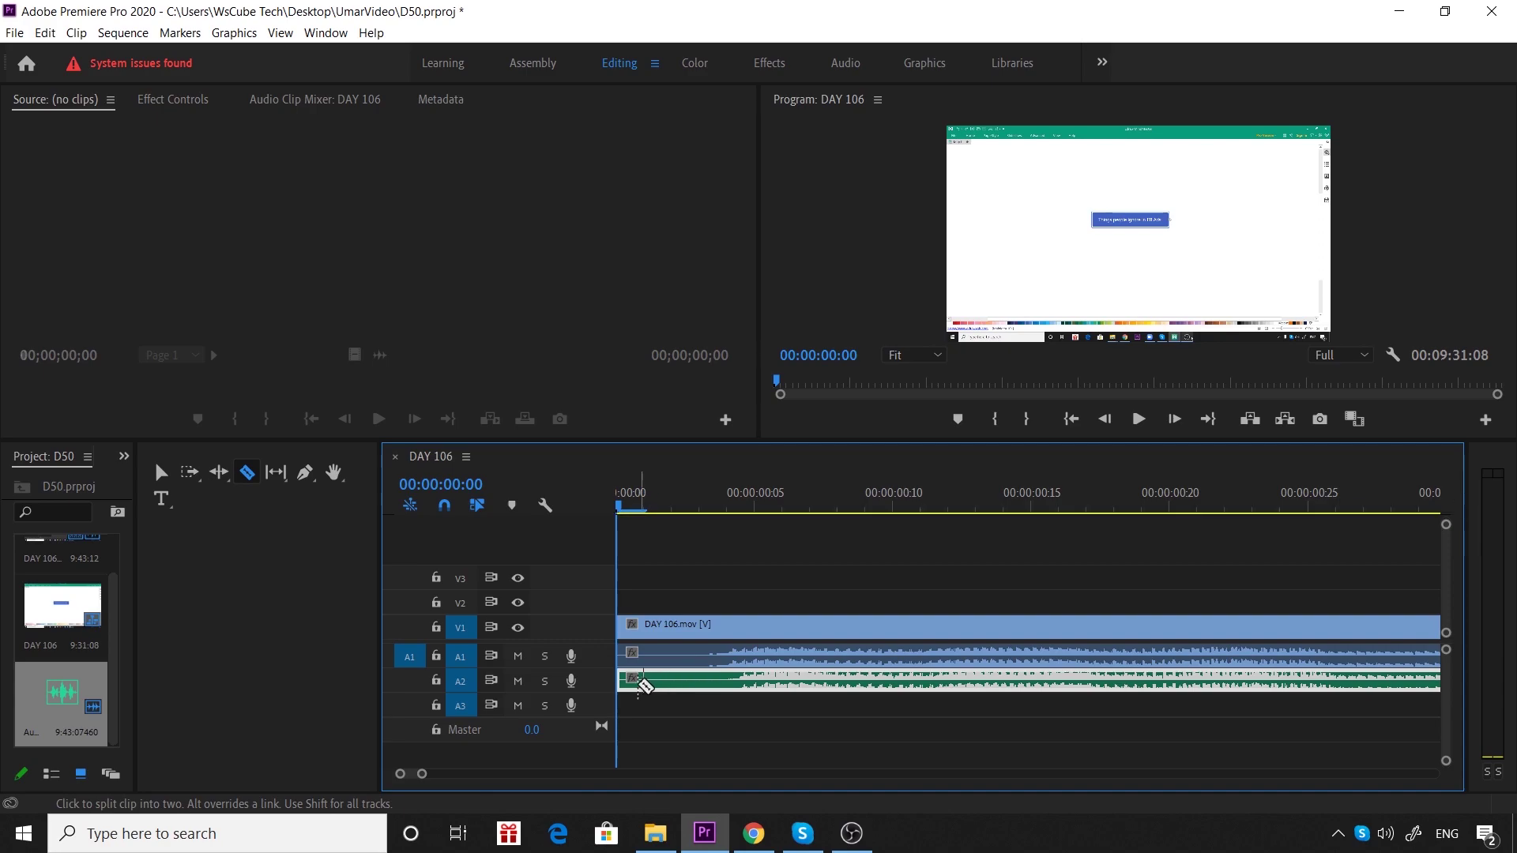
left_click(644, 683)
Slide the A2 WAV into line with the A1 waveform and play back to verify sync
key("v")
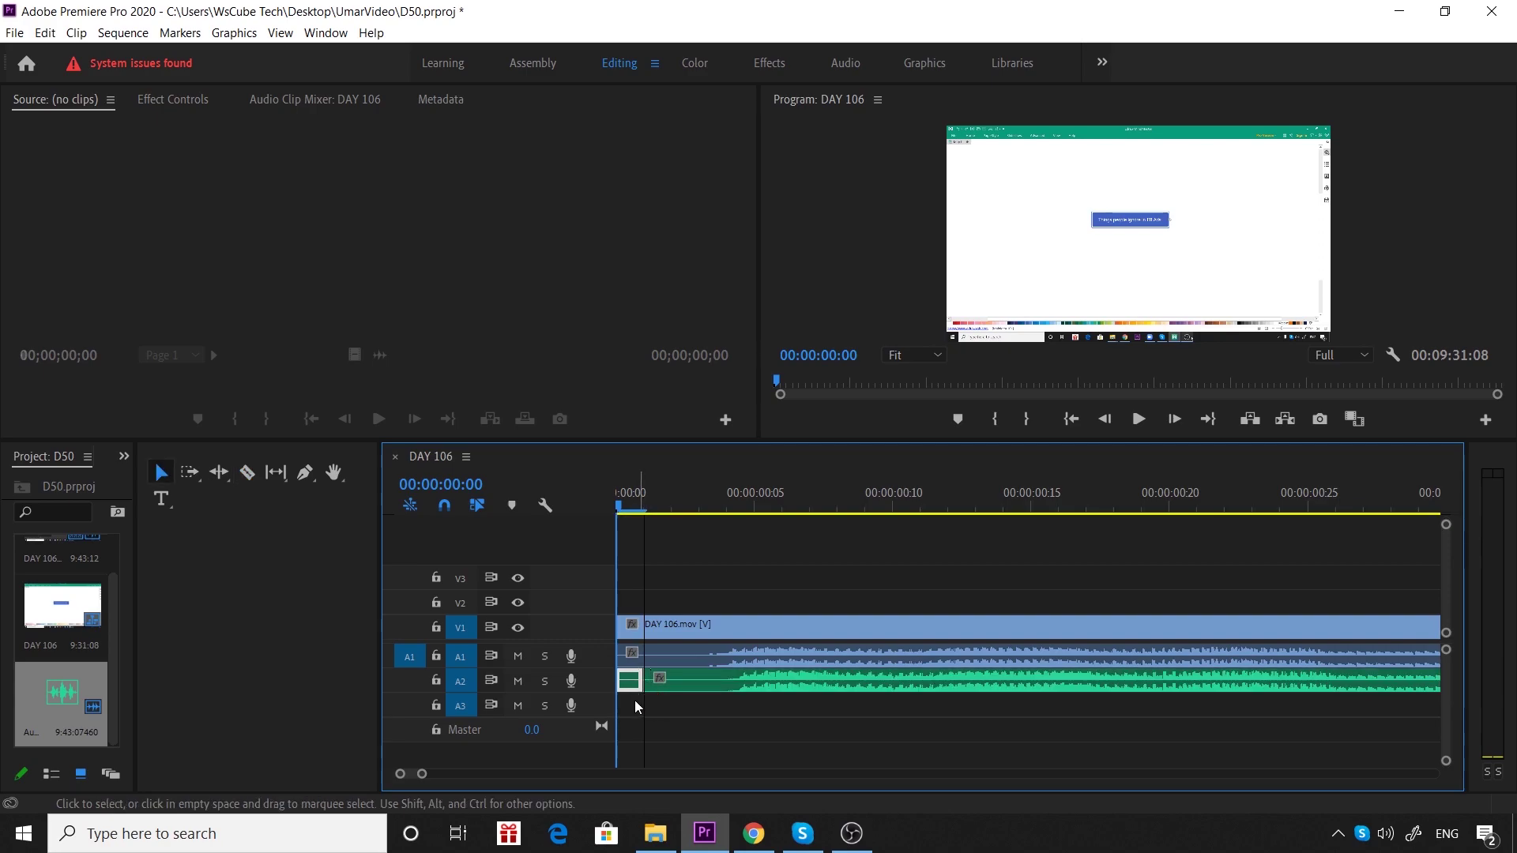
left_click_drag(632, 685, 656, 678)
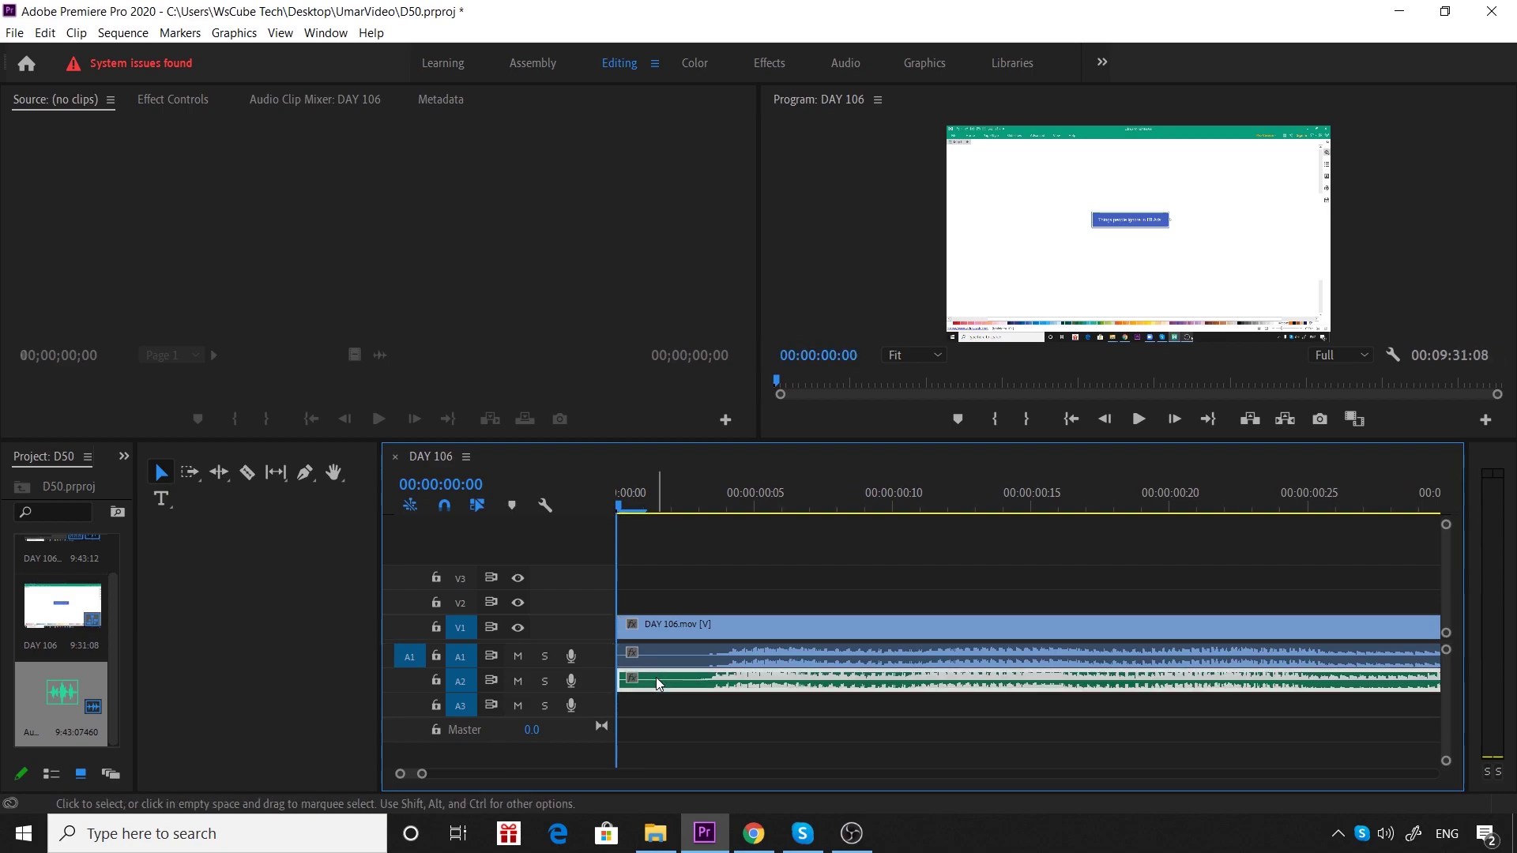
left_click(704, 703)
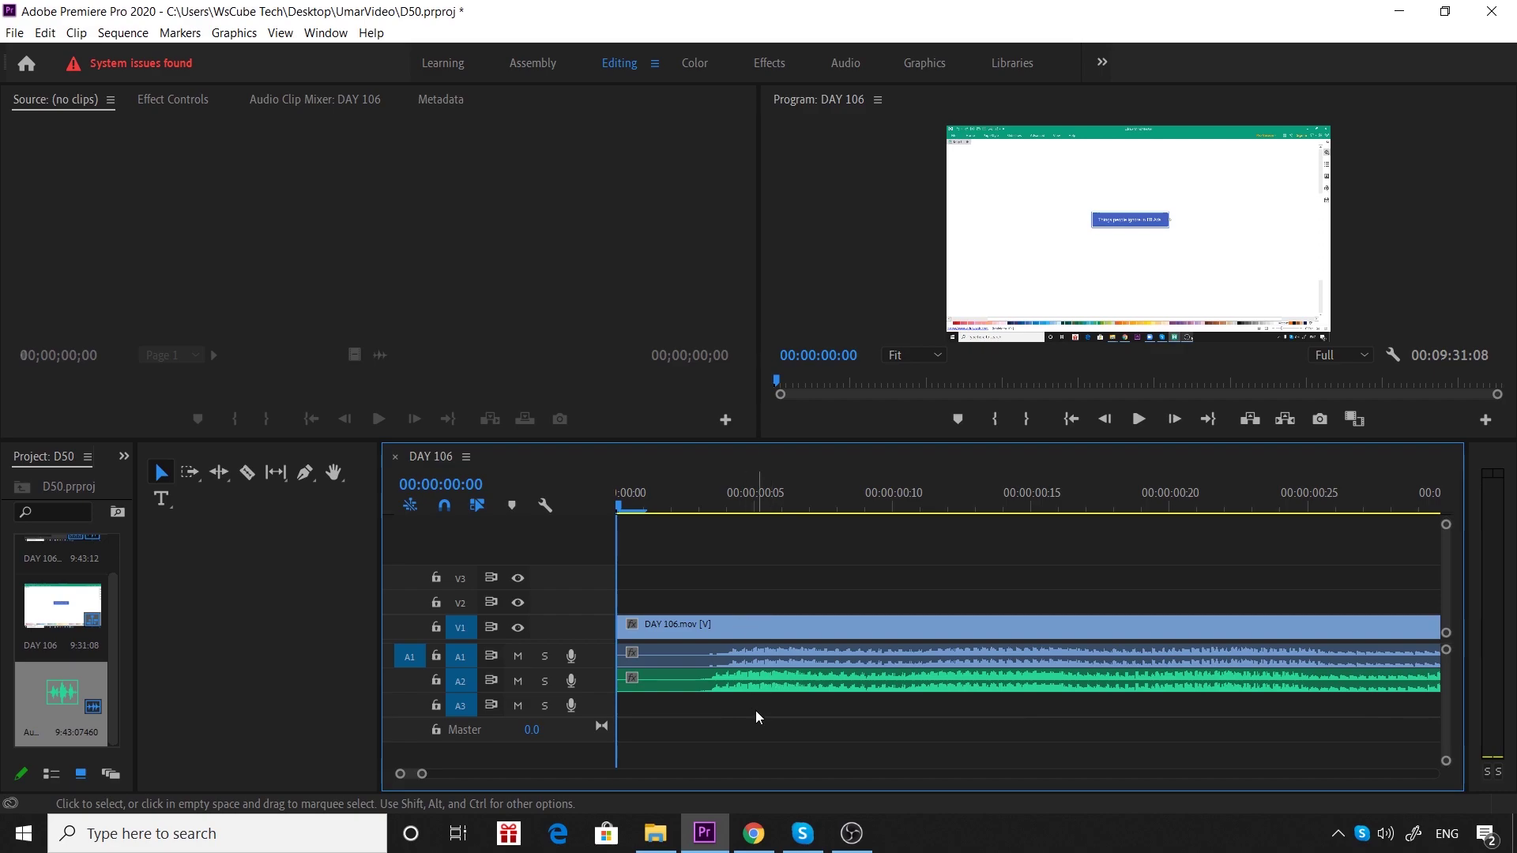
key("space")
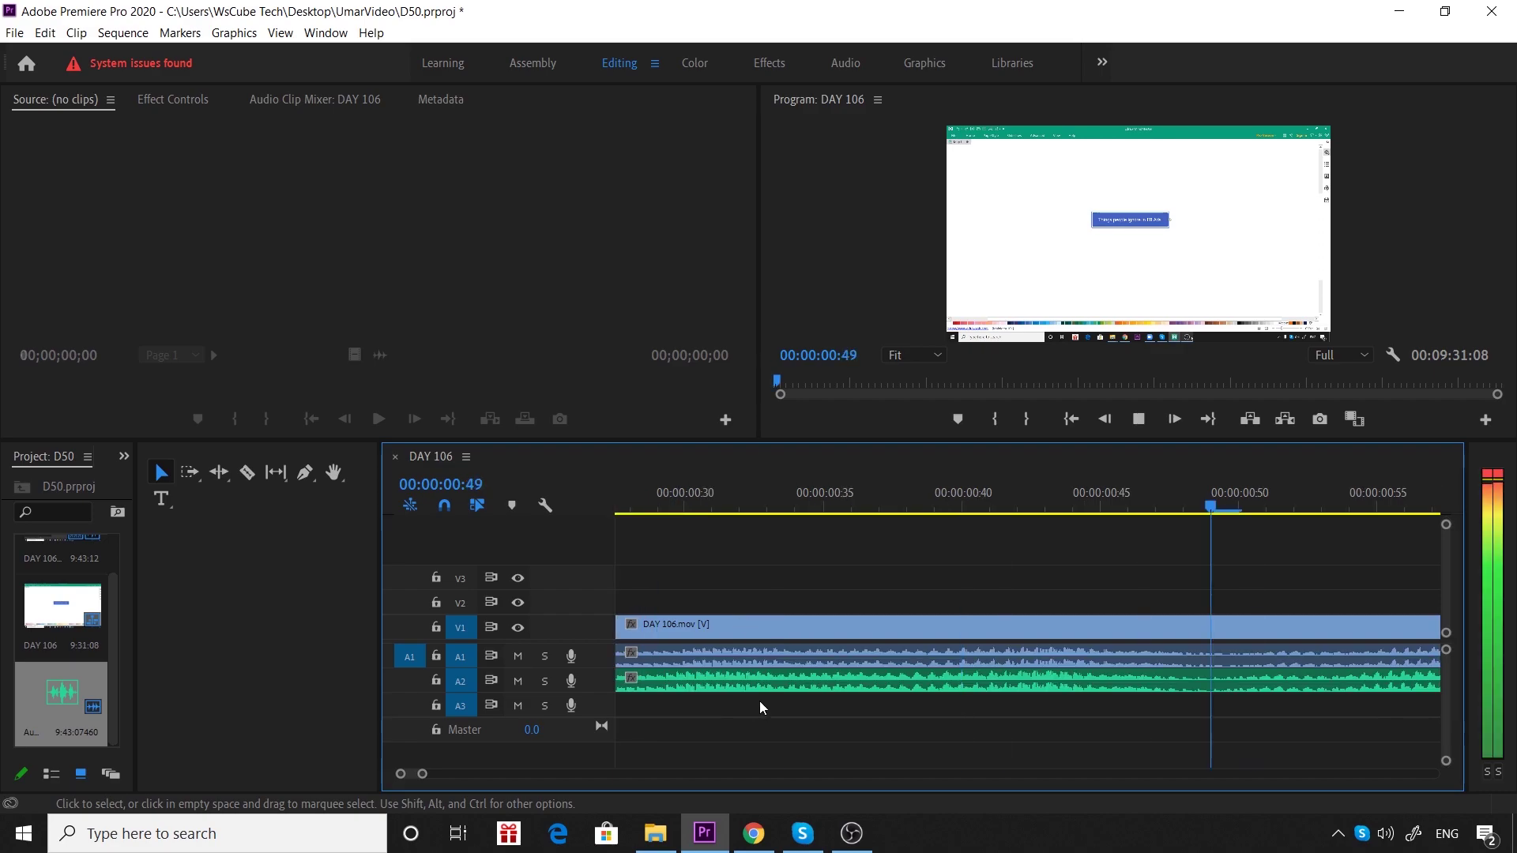
key("space")
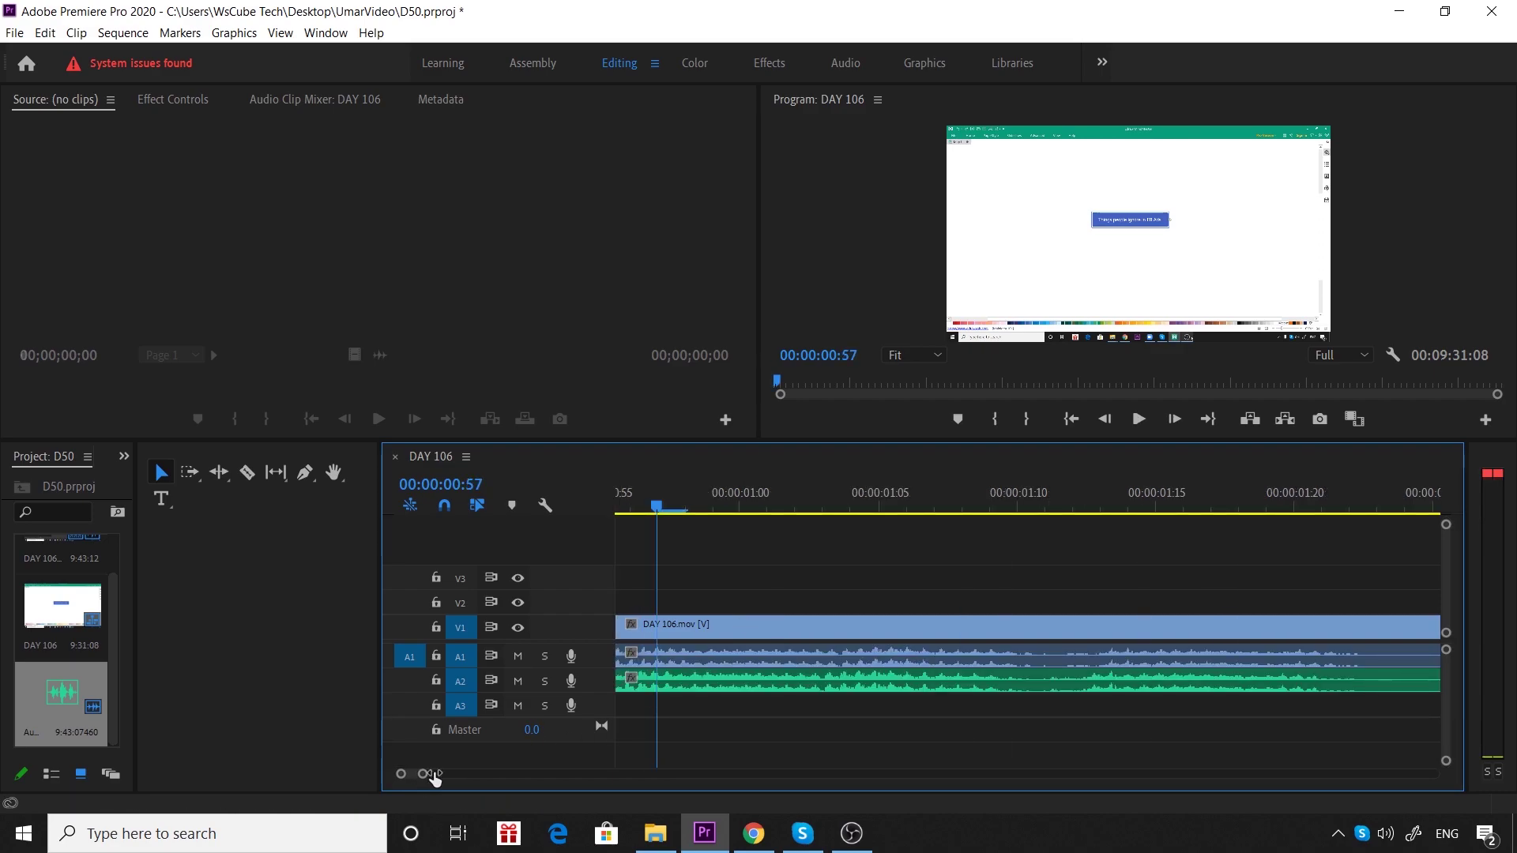
mouse_move(423, 774)
left_mouse_down()
mouse_move(592, 793)
mouse_move(666, 774)
left_mouse_up()
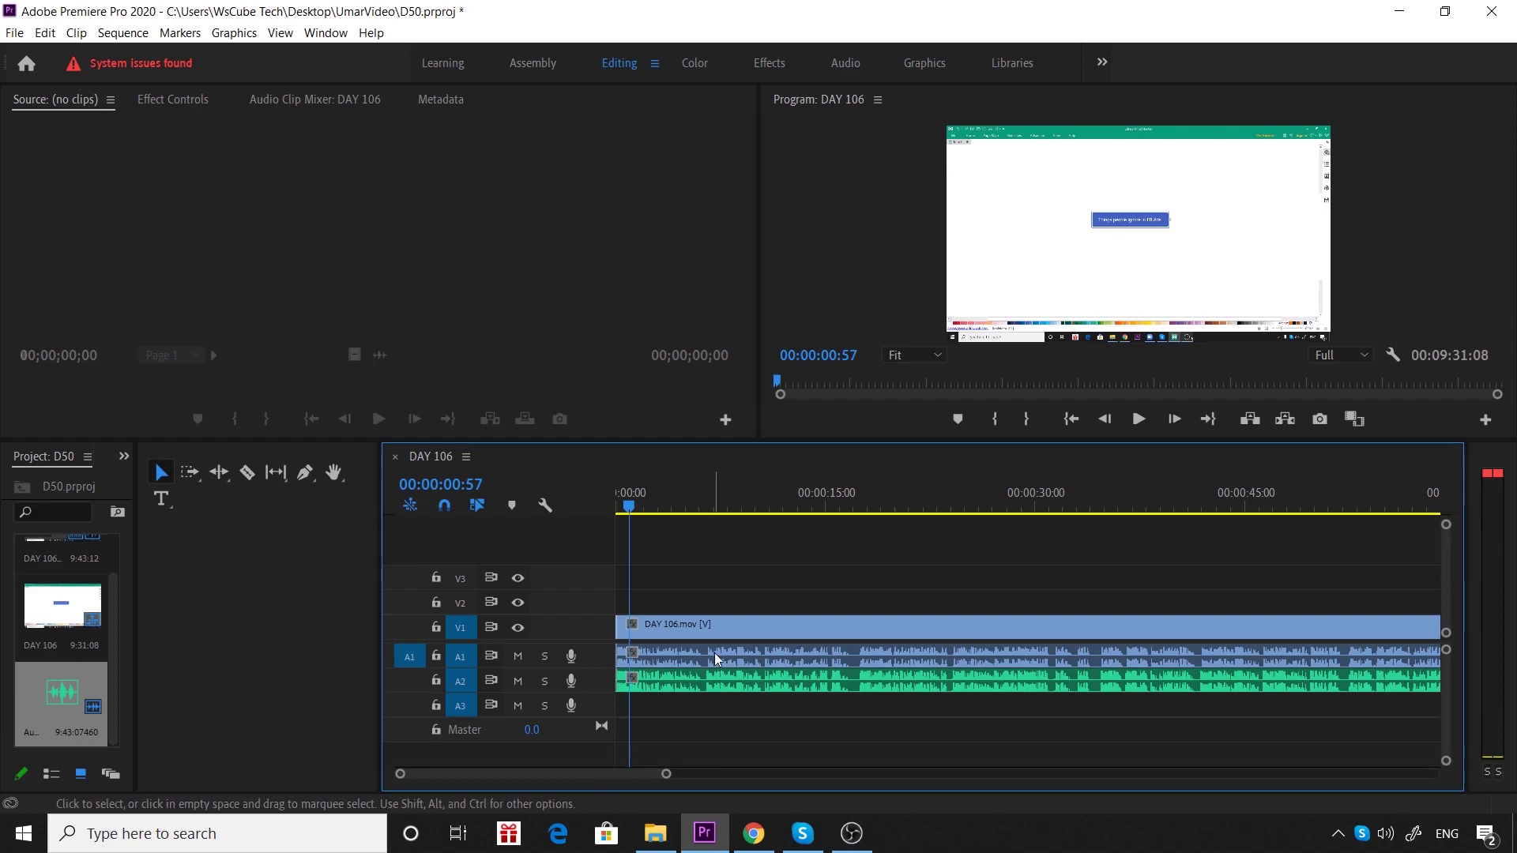
left_click(680, 620)
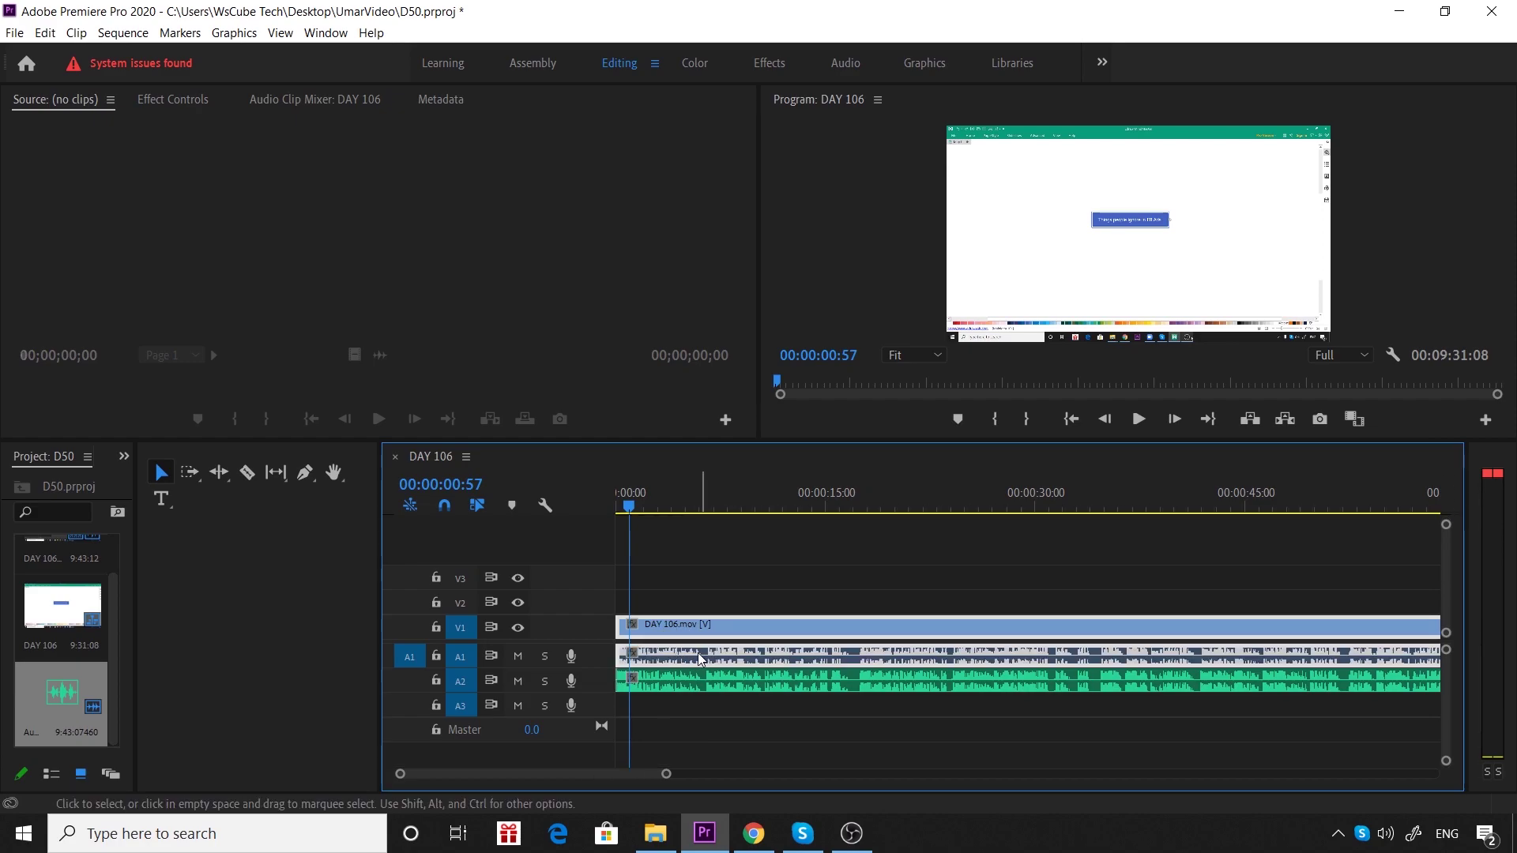
left_click_drag(666, 773, 1237, 774)
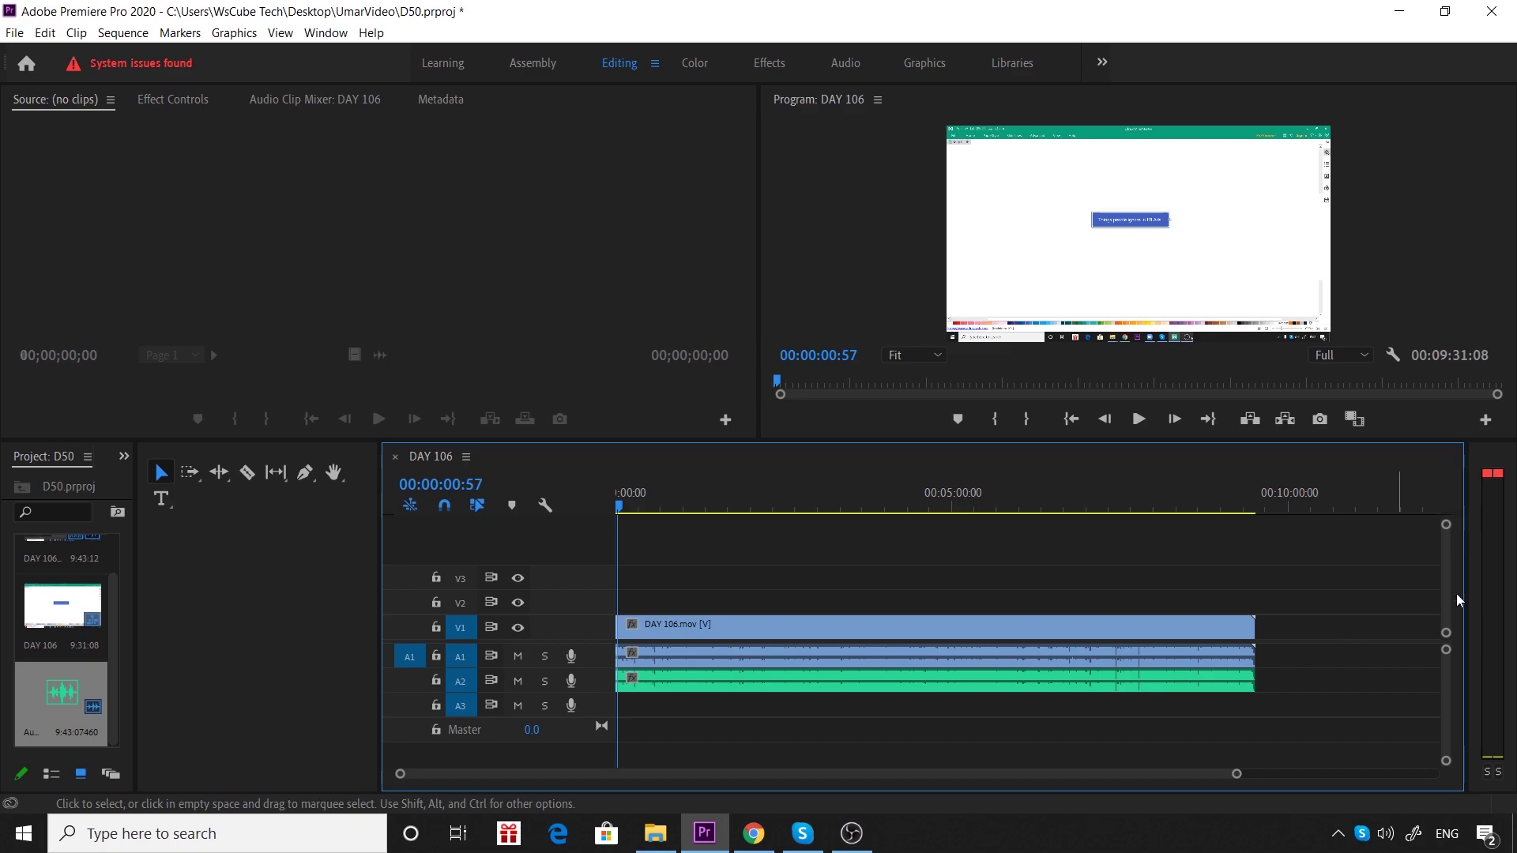
Mute the original camera audio on track A1
mouse_move(1336, 568)
left_mouse_down()
mouse_move(1253, 646)
mouse_move(741, 724)
left_mouse_up()
left_click(651, 656)
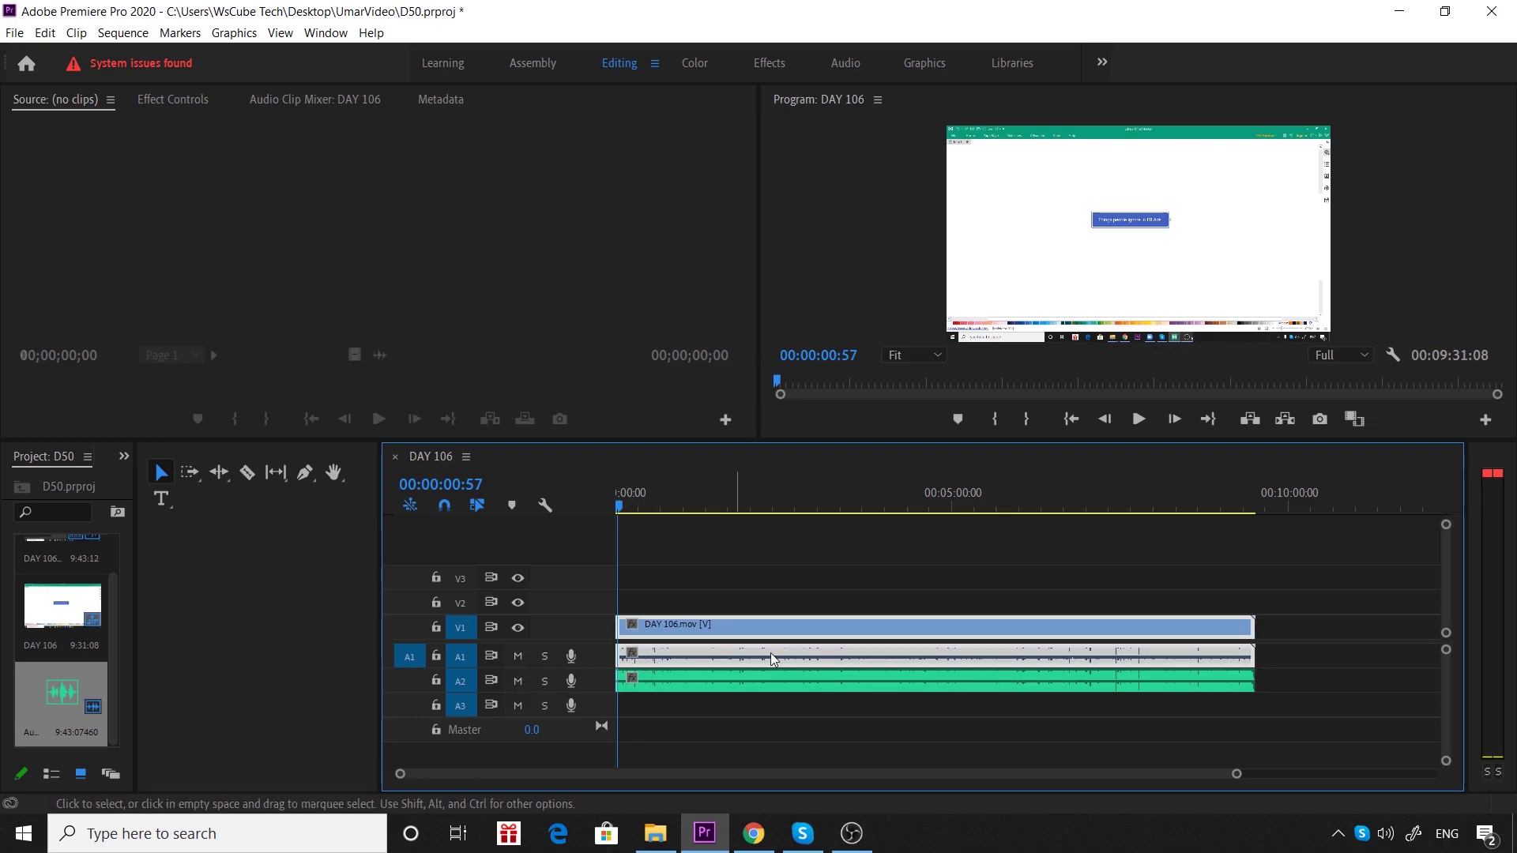
left_click(794, 707)
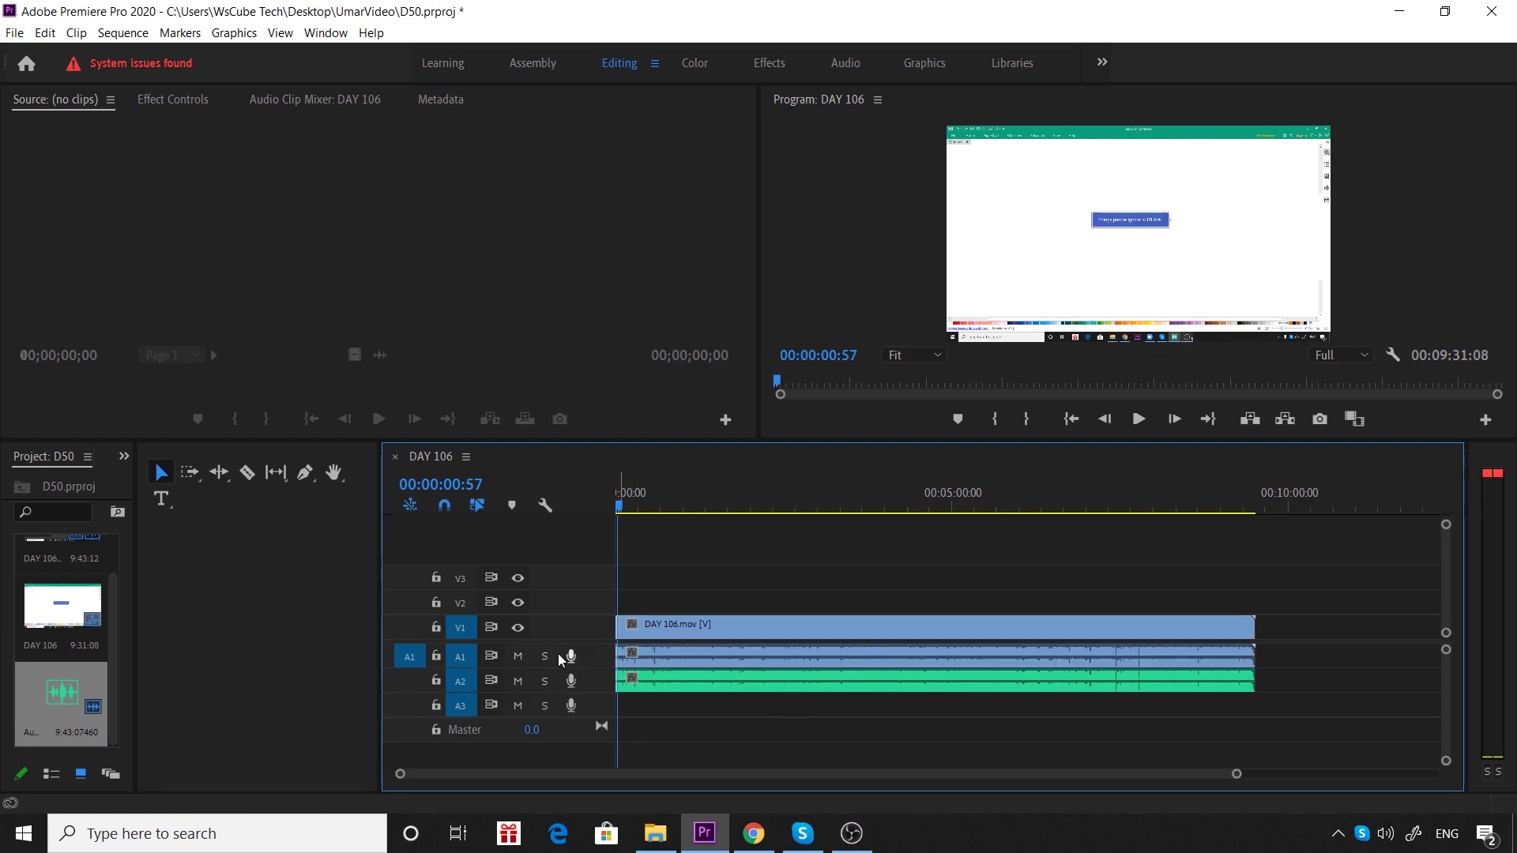
left_click(518, 657)
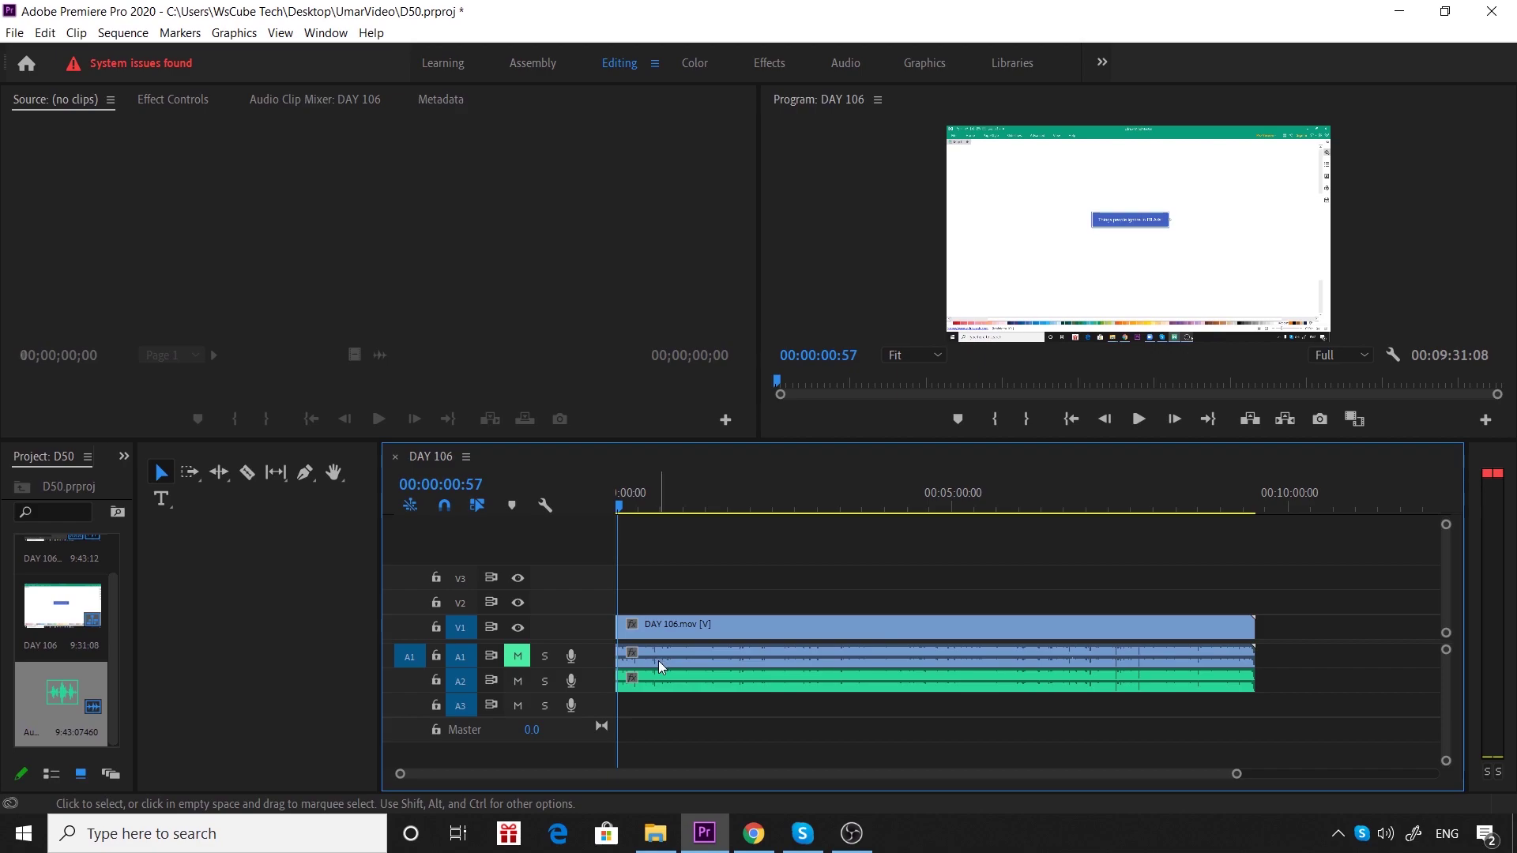
Zoom the timeline in and place the playhead at 00:00:46:02
left_click_drag(1237, 779, 922, 784)
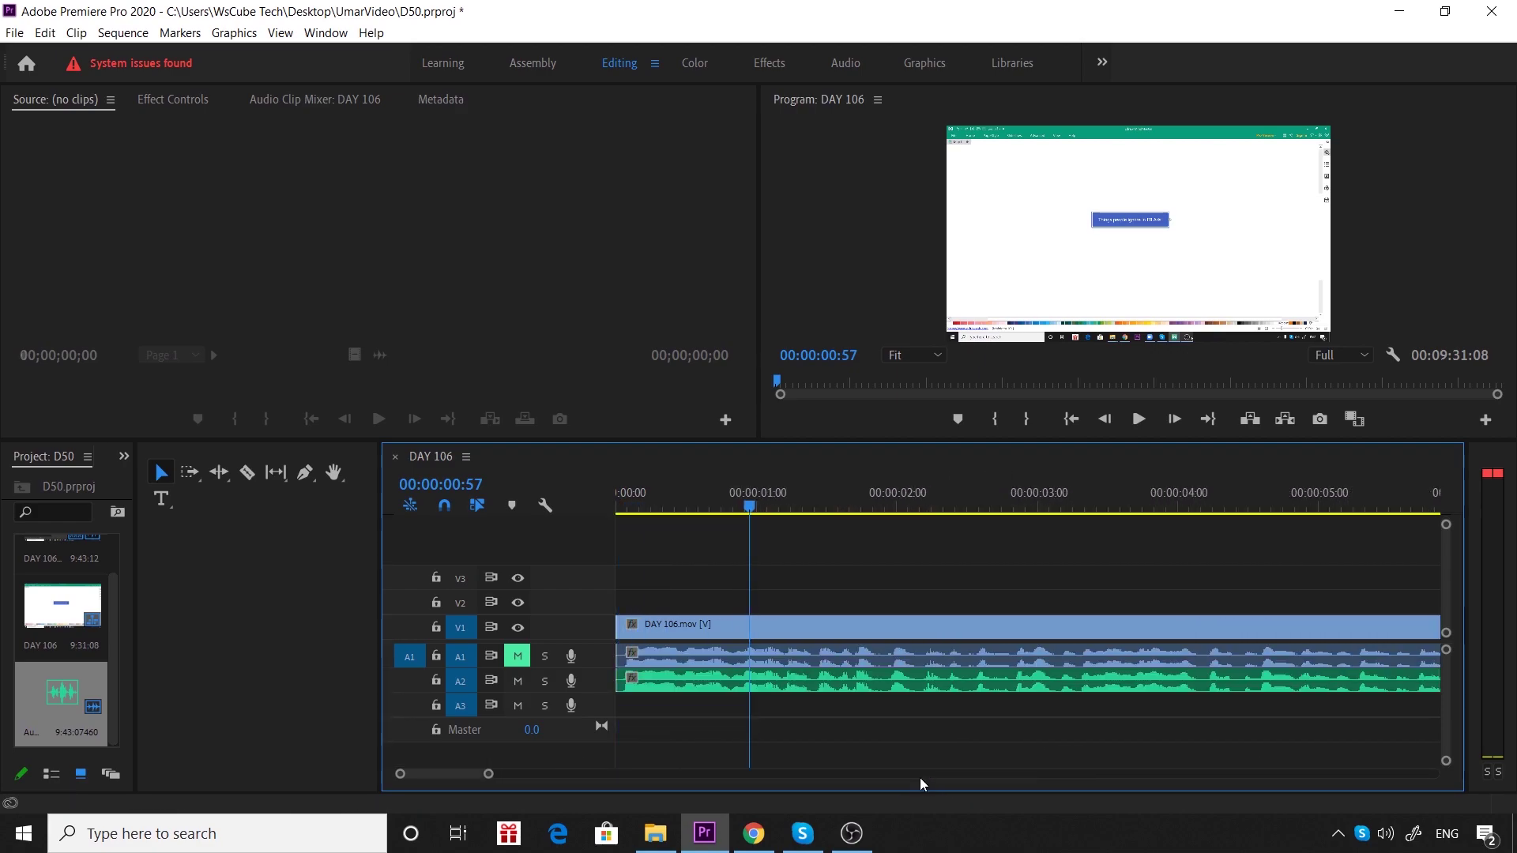
left_click_drag(420, 776, 640, 776)
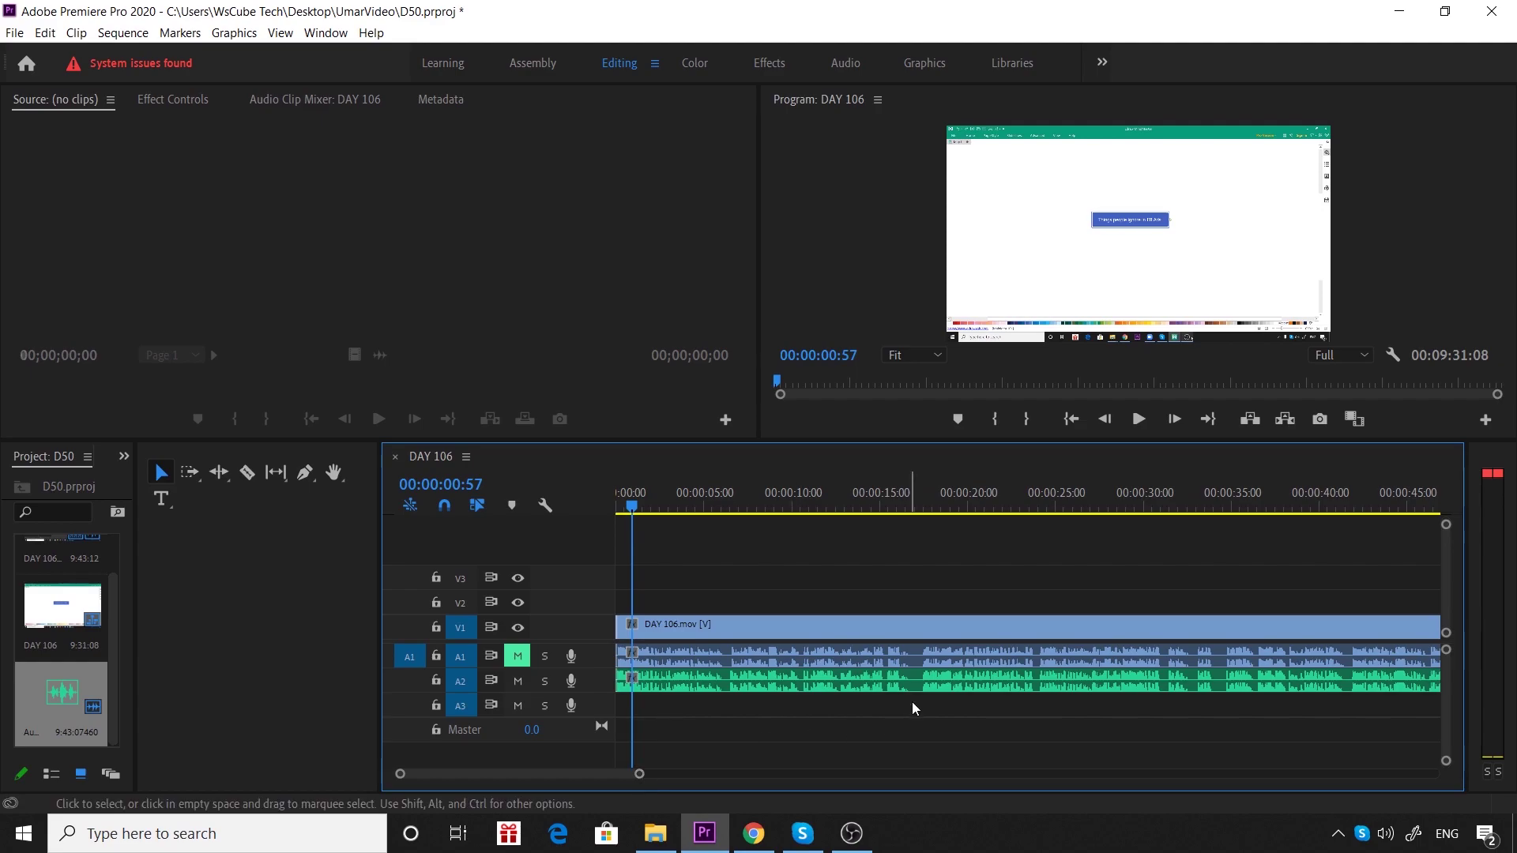
left_click(916, 651)
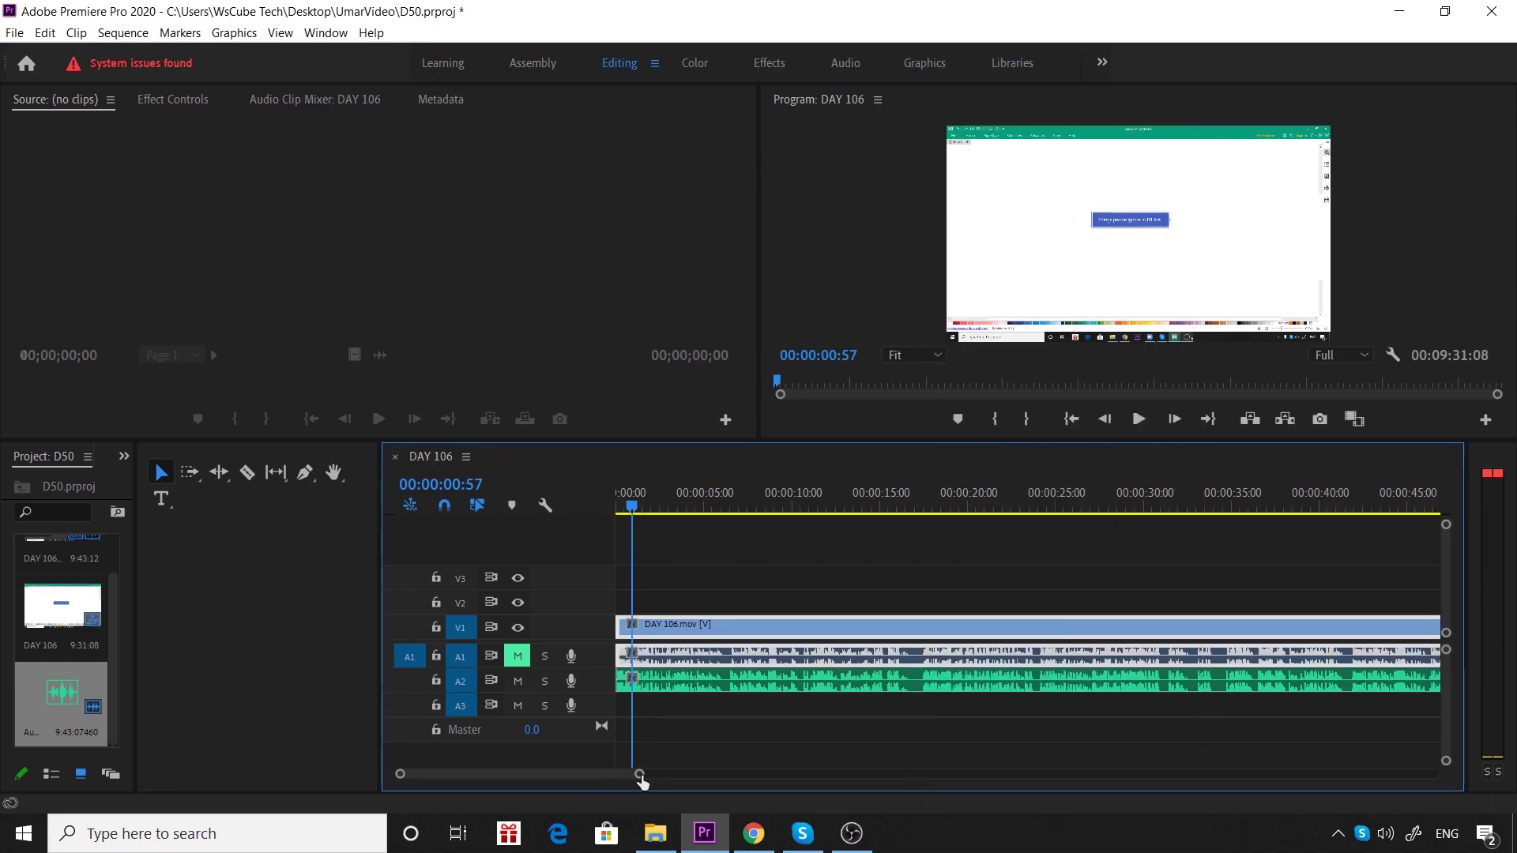
left_click_drag(637, 774, 610, 771)
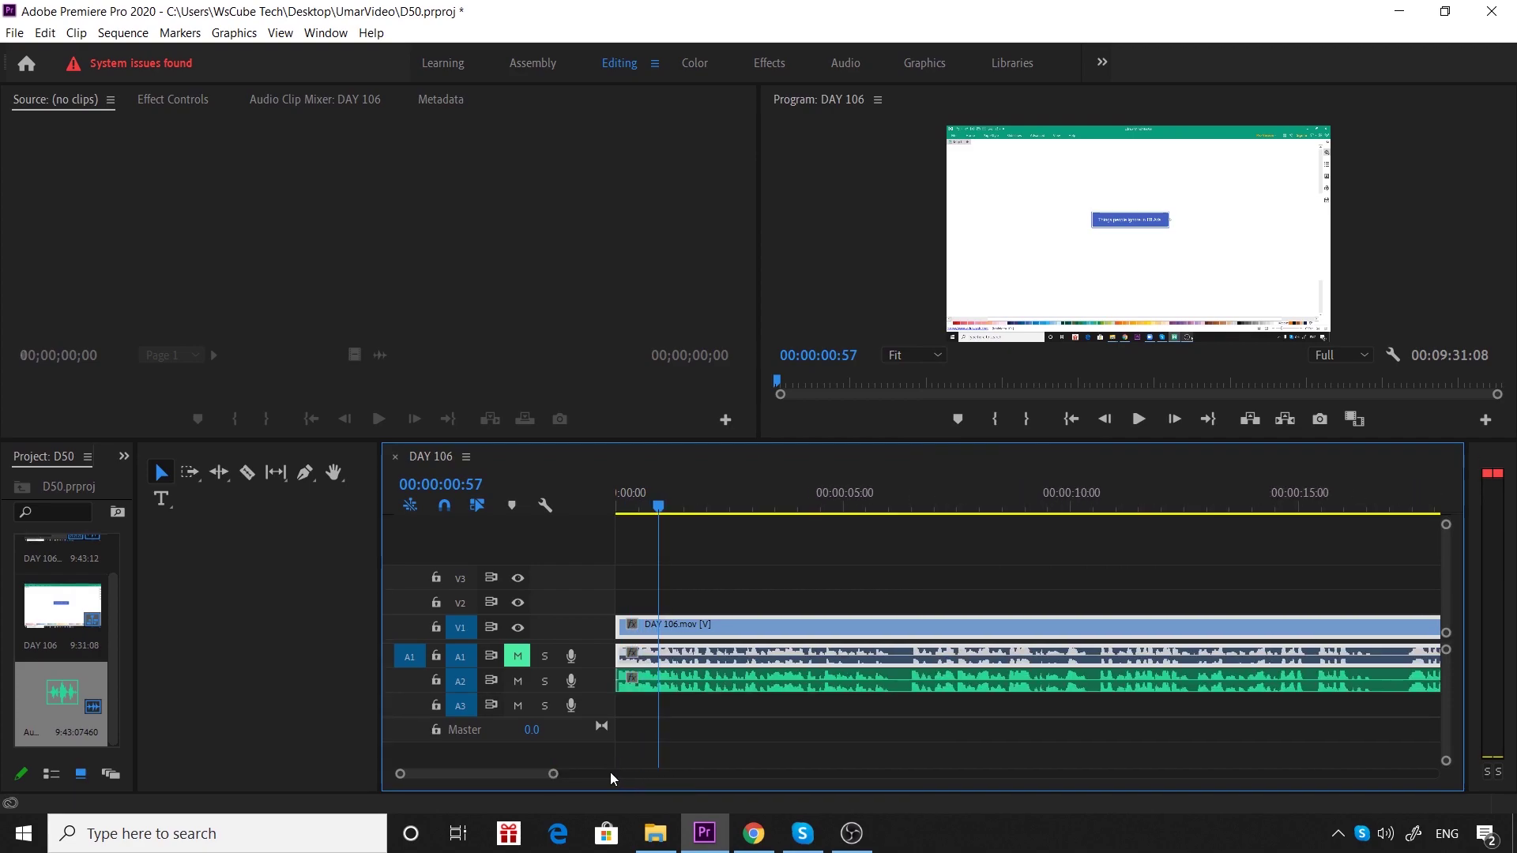
left_click(1006, 698)
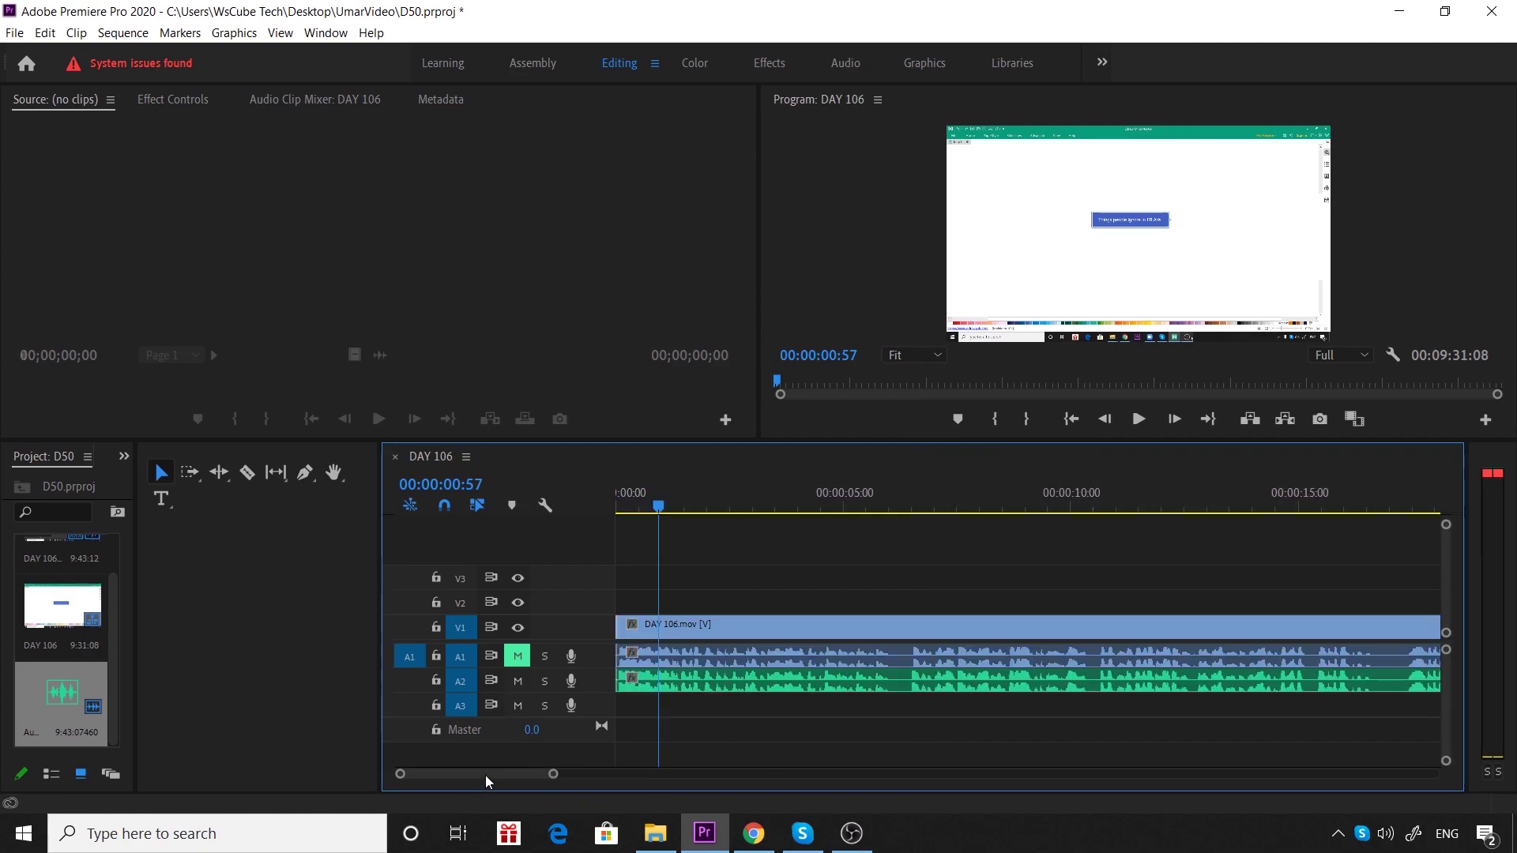
mouse_move(485, 775)
left_mouse_down()
mouse_move(529, 775)
mouse_move(513, 775)
left_mouse_up()
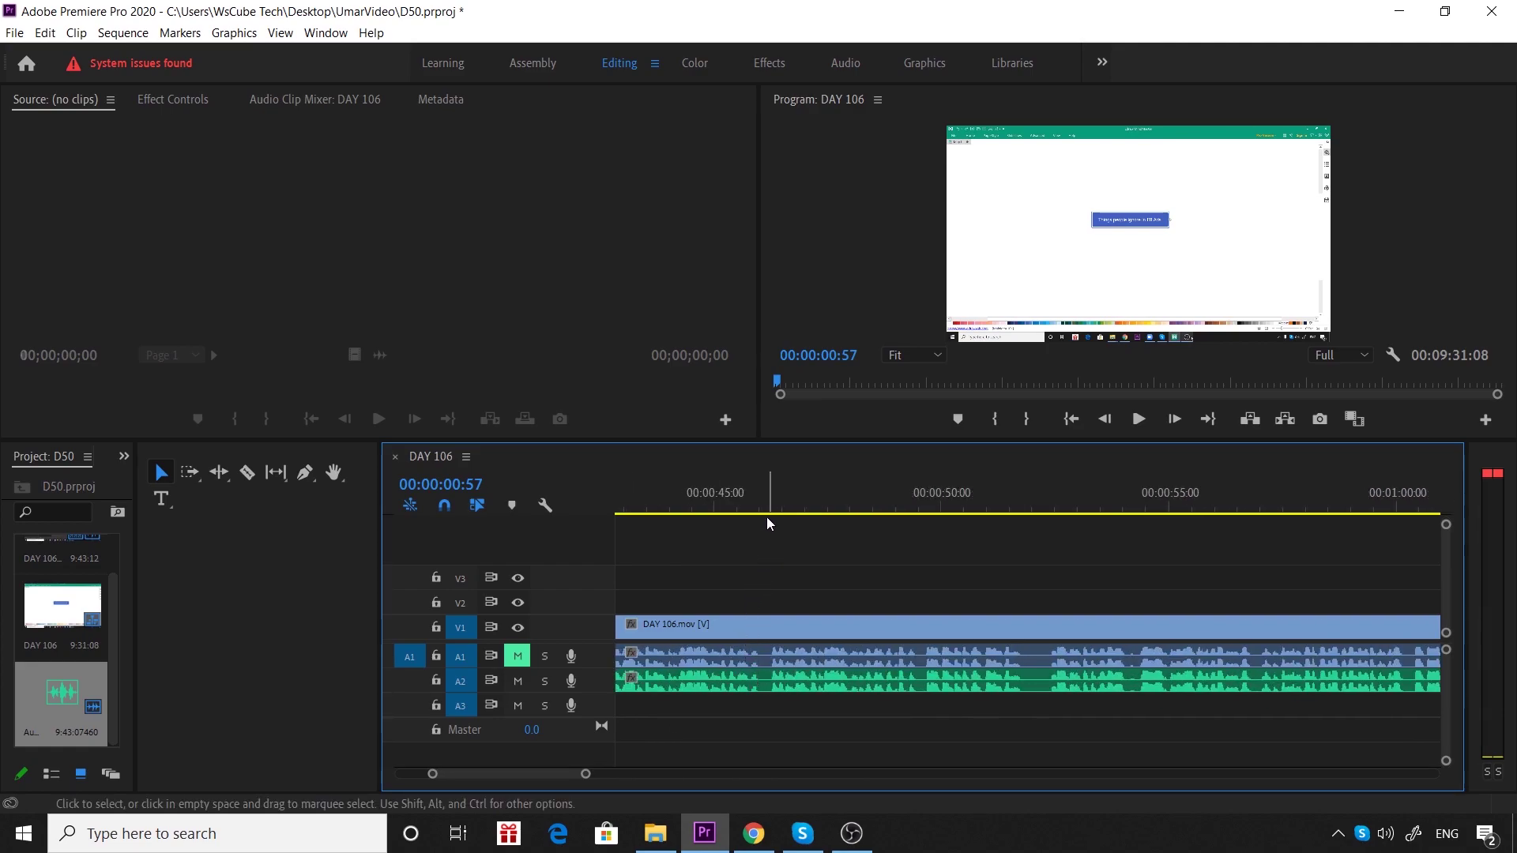
left_click(761, 505)
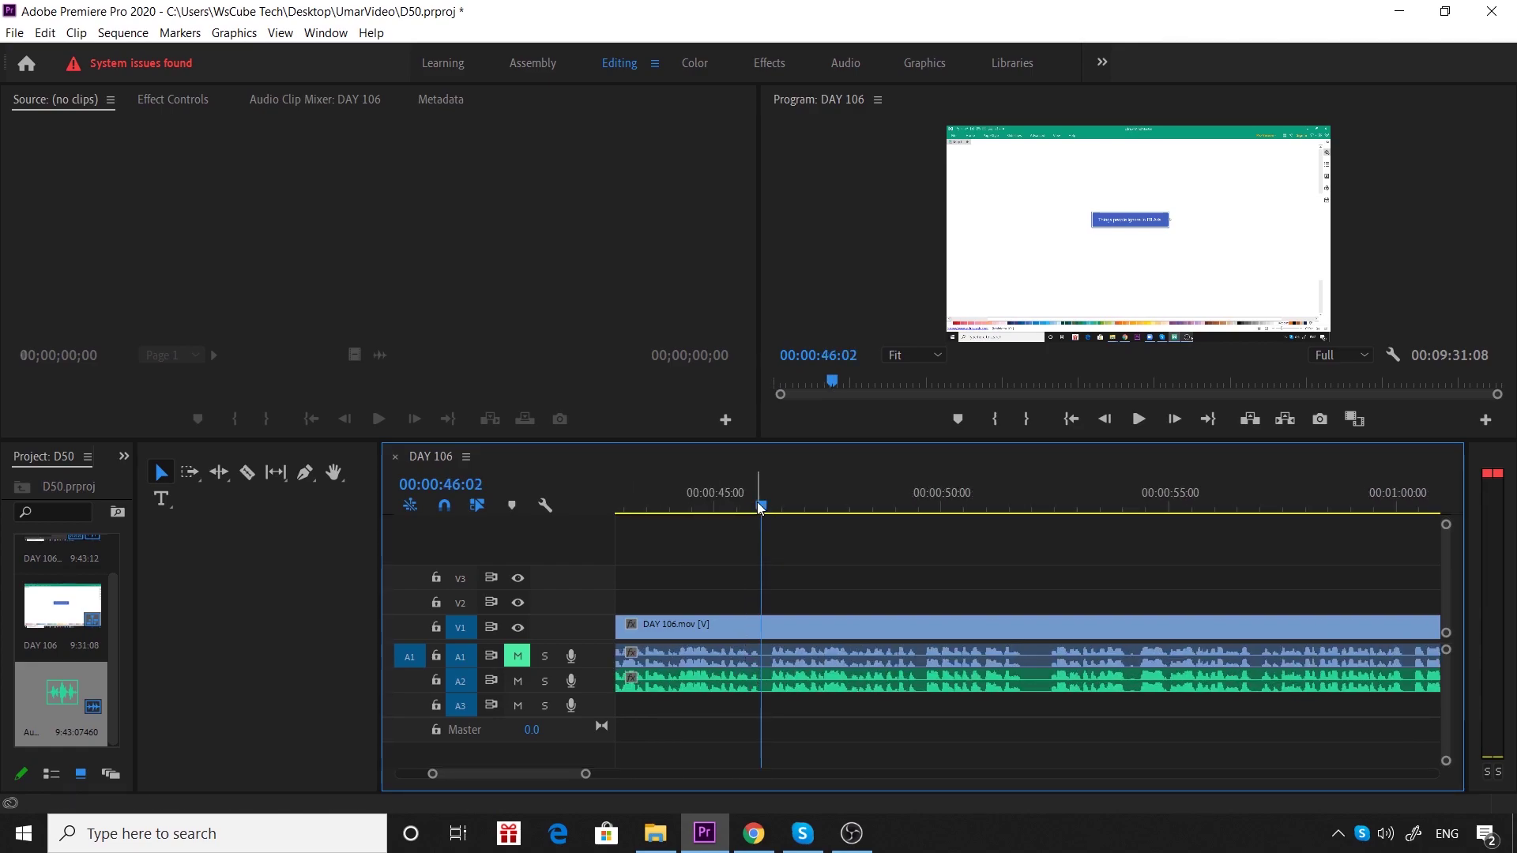
Razor all tracks at 00:00:46:02 and again around 00:00:52
key("c")
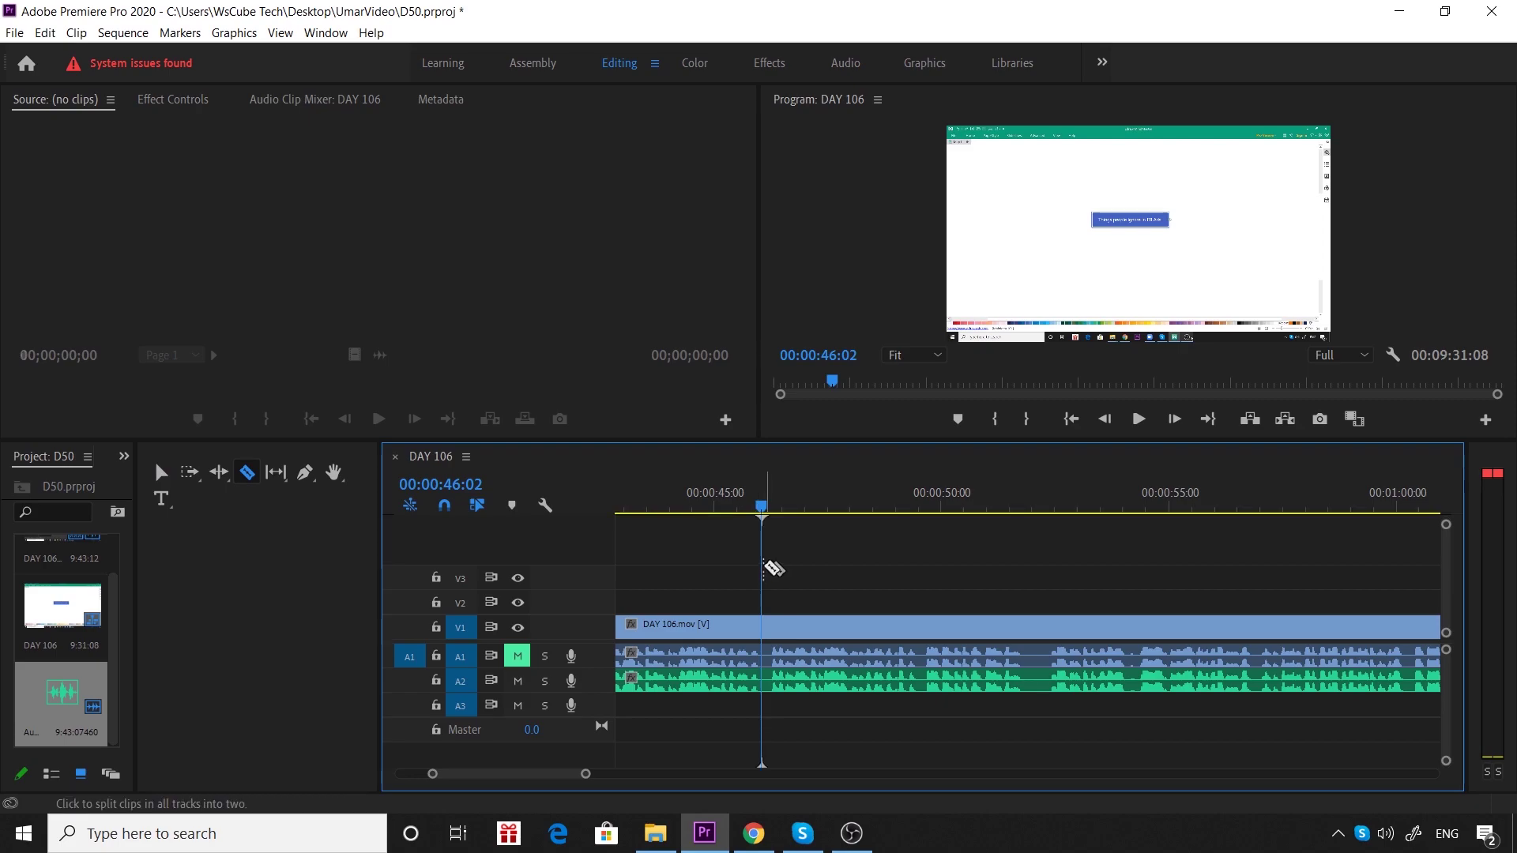
left_click(763, 568, "shift")
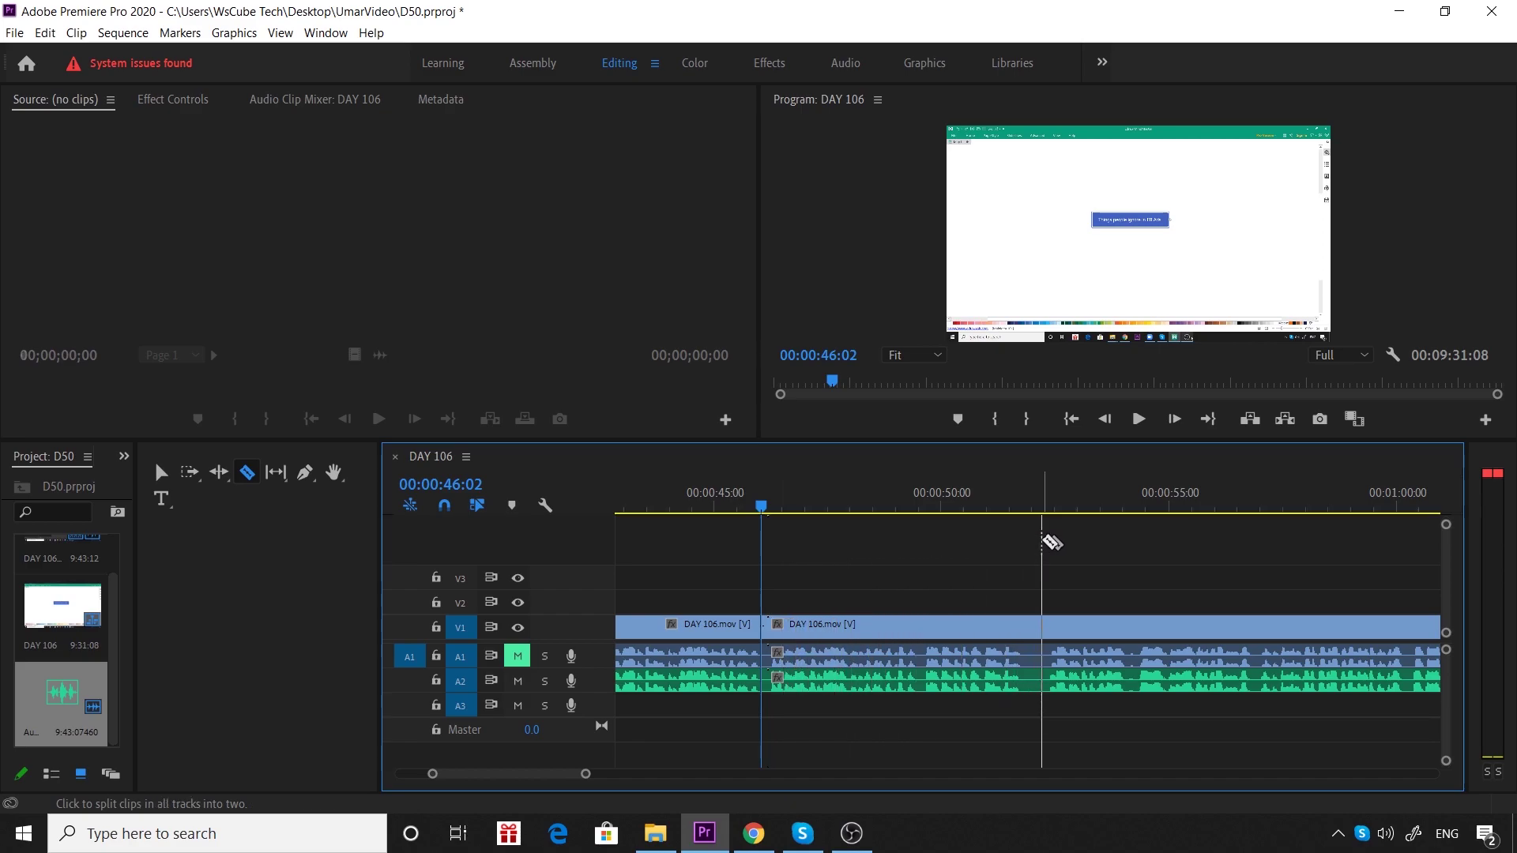
left_click(1043, 542, "shift")
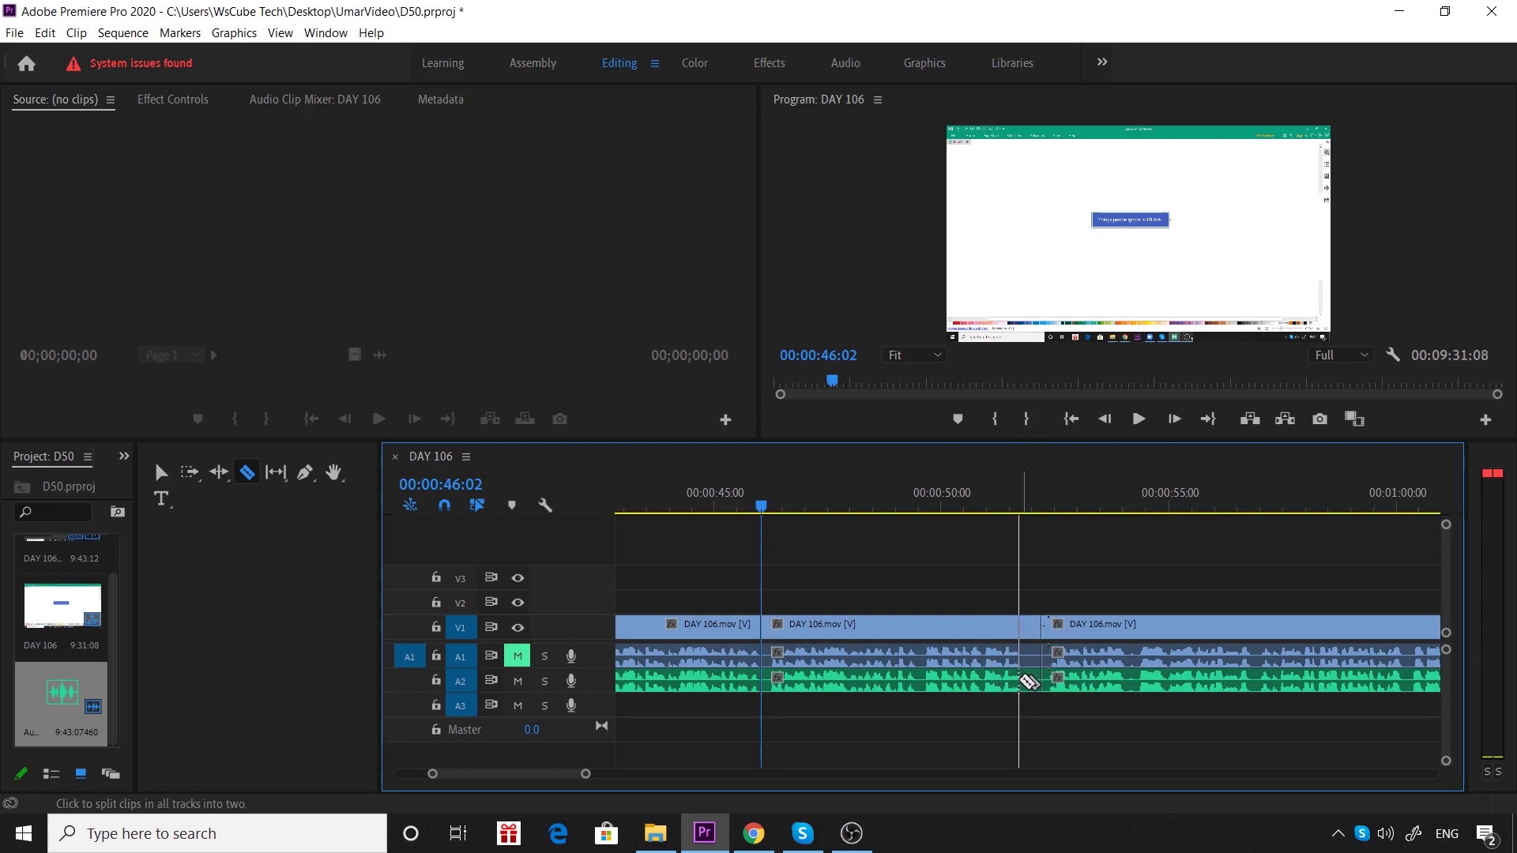
Delete the middle section, close the gap, and park the playhead at 00:00:45:20
key("v")
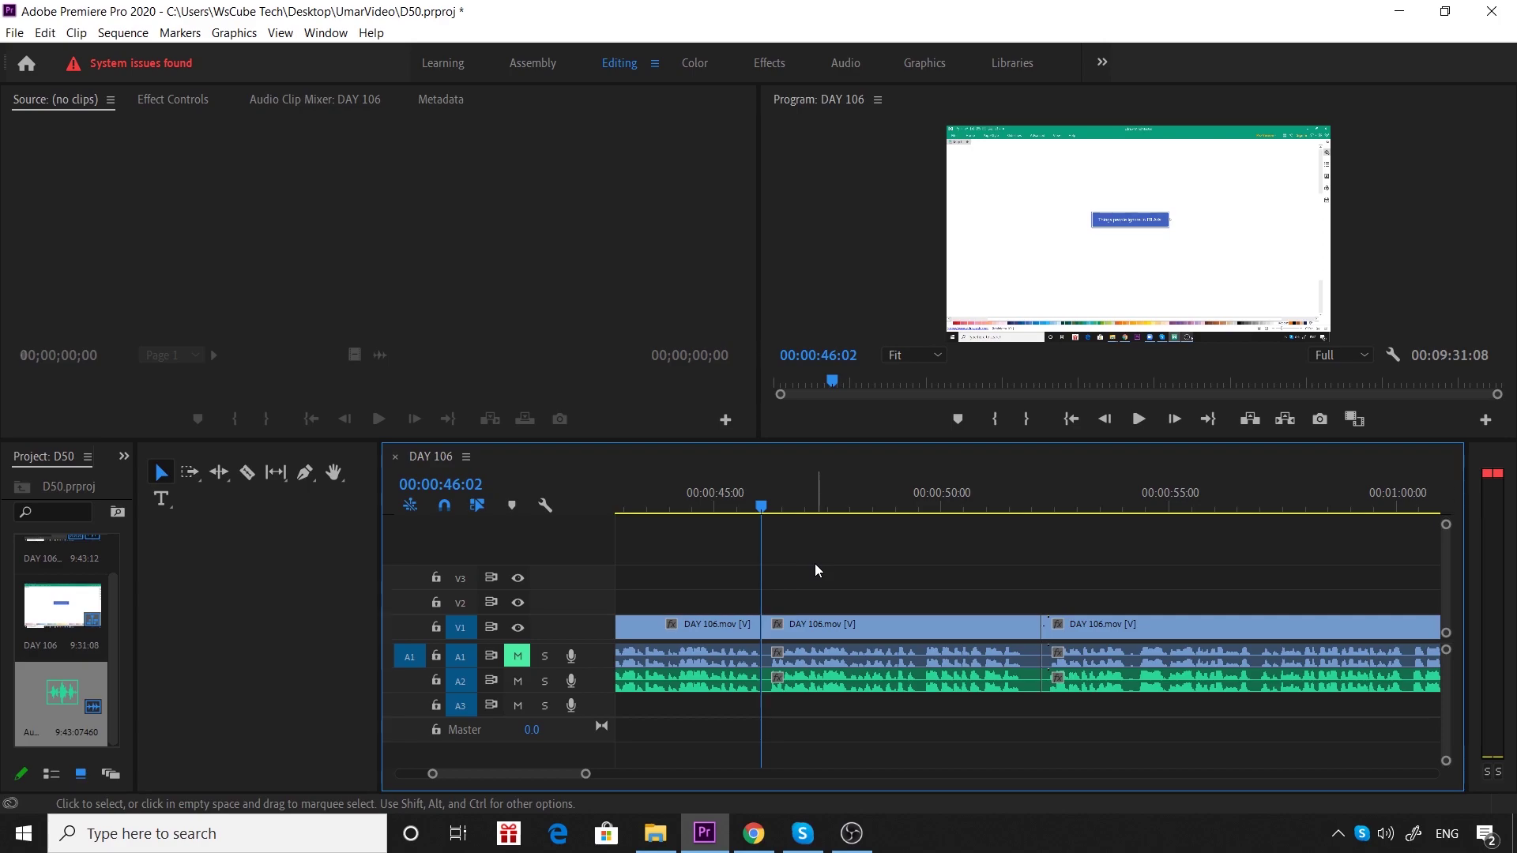
left_click_drag(817, 564, 937, 716)
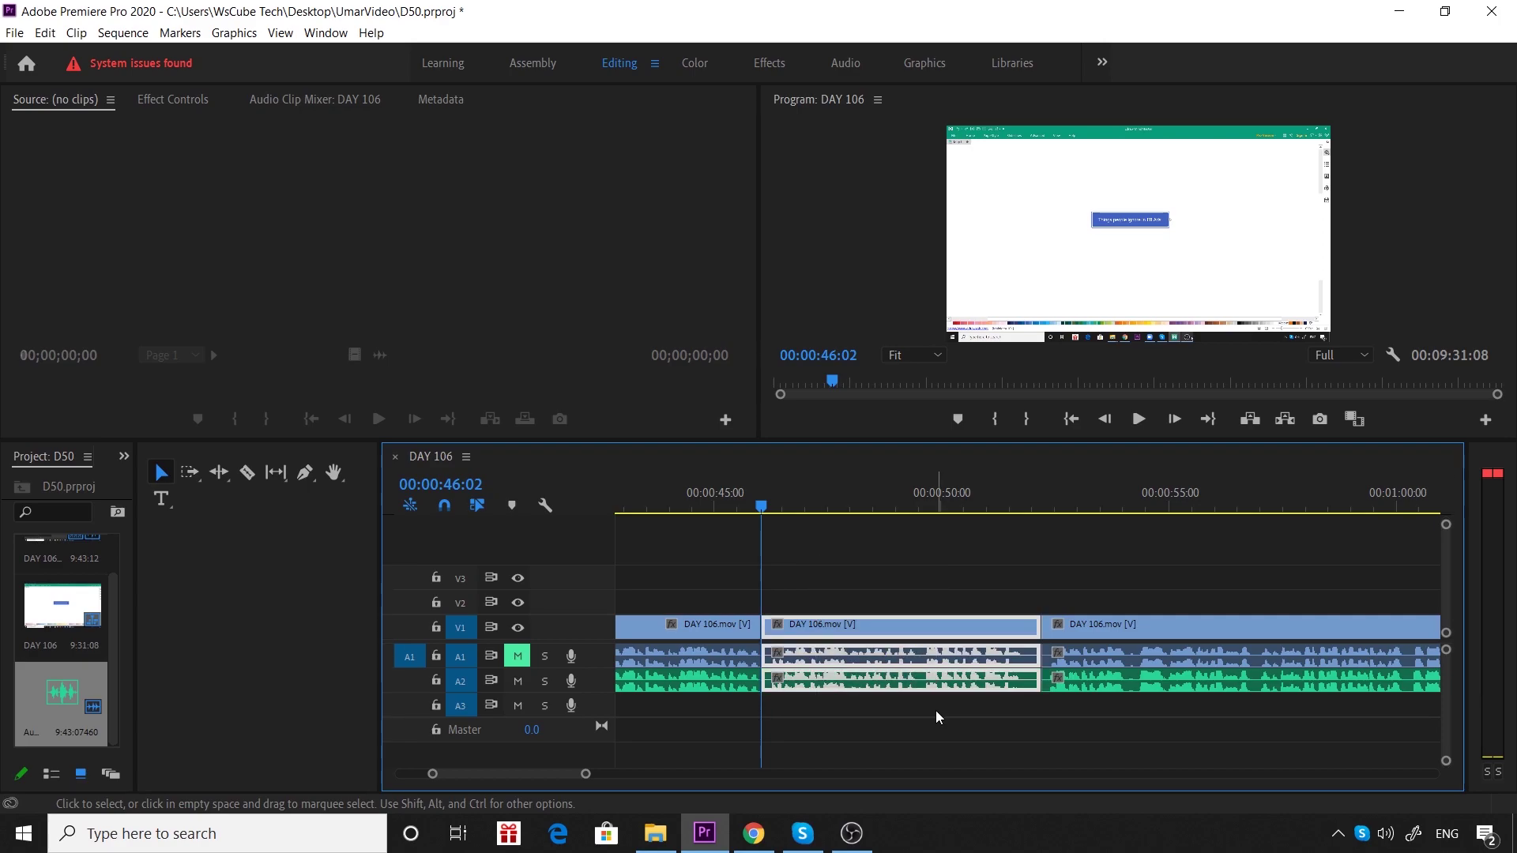
key("Delete")
left_click(916, 692)
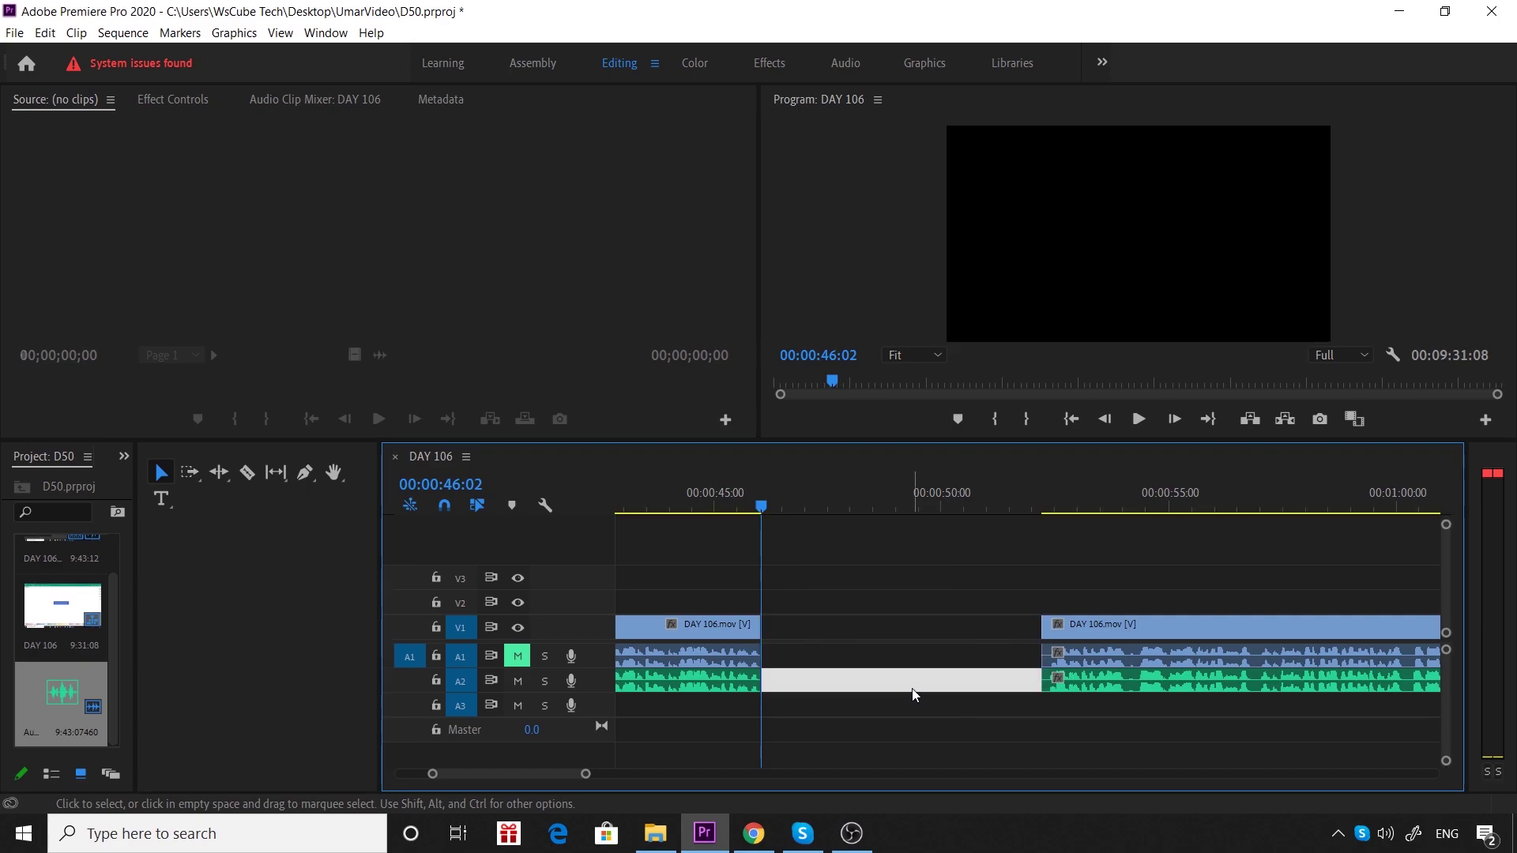
key("Delete")
left_click(730, 504)
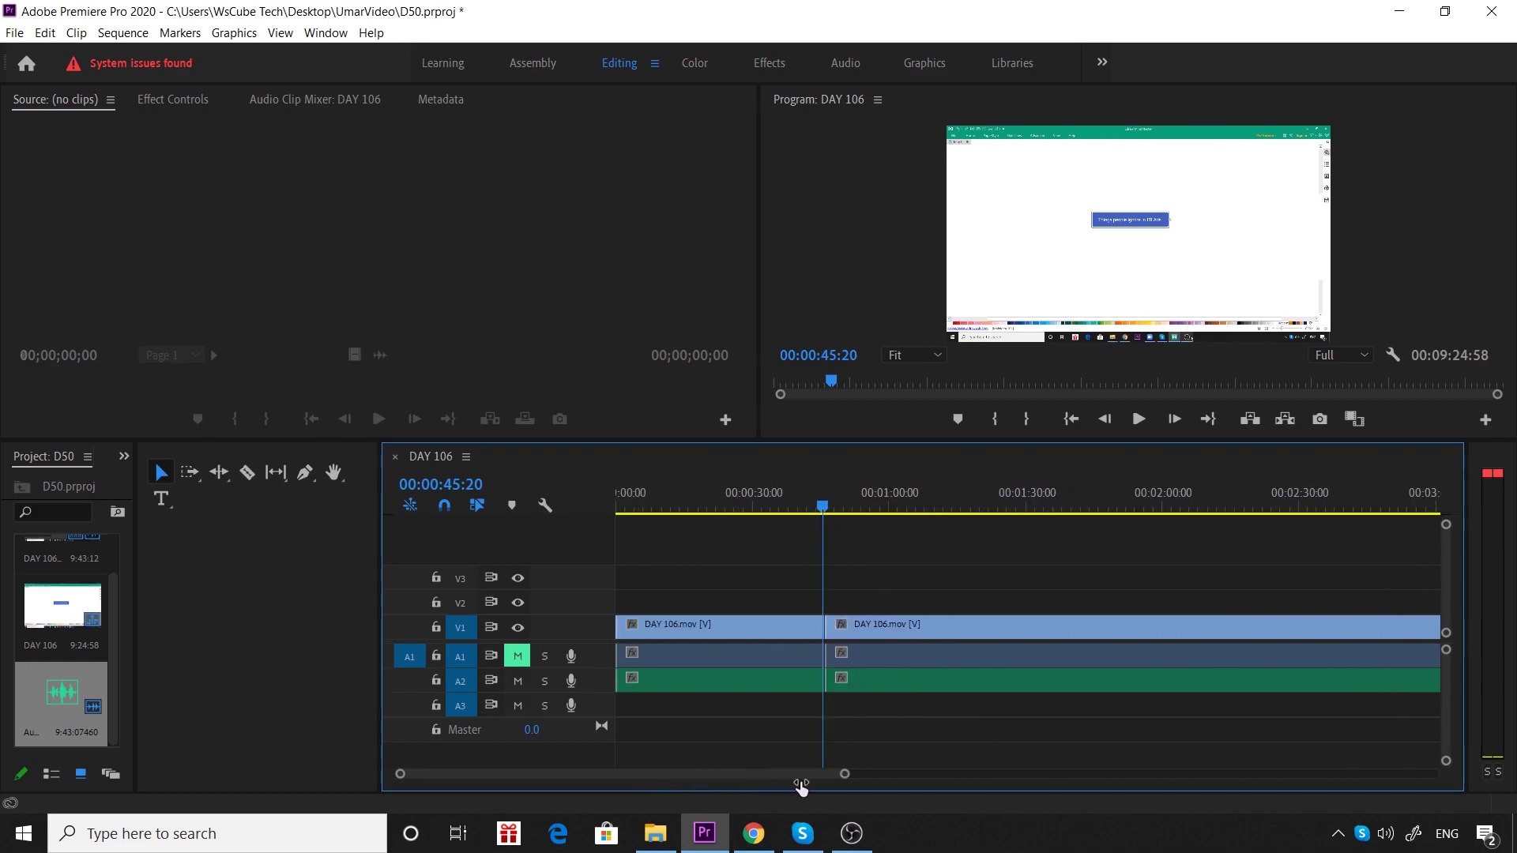
left_click_drag(583, 776, 1080, 775)
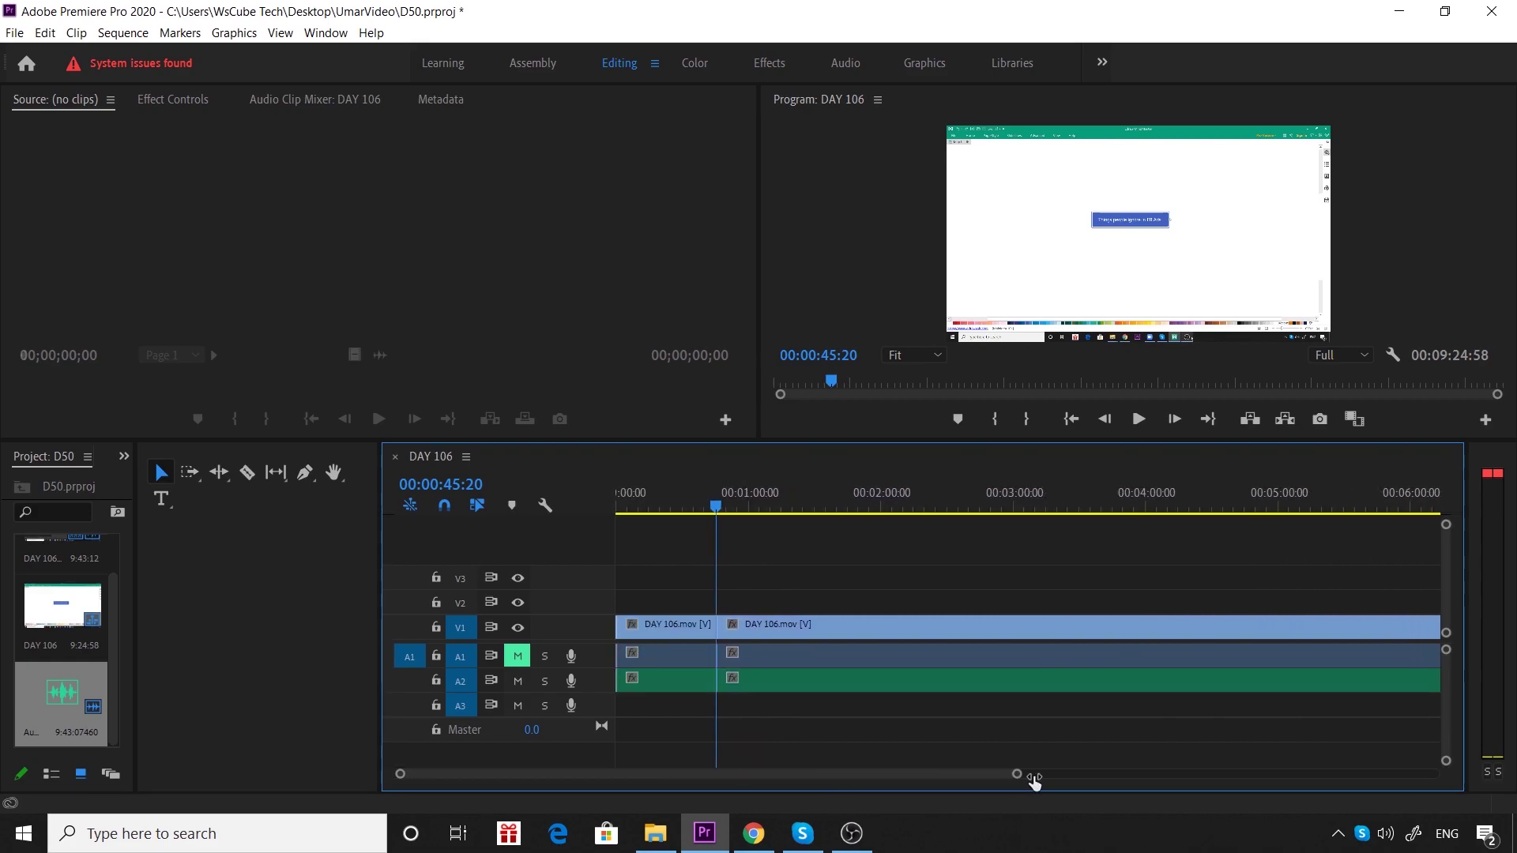
left_click(1185, 170)
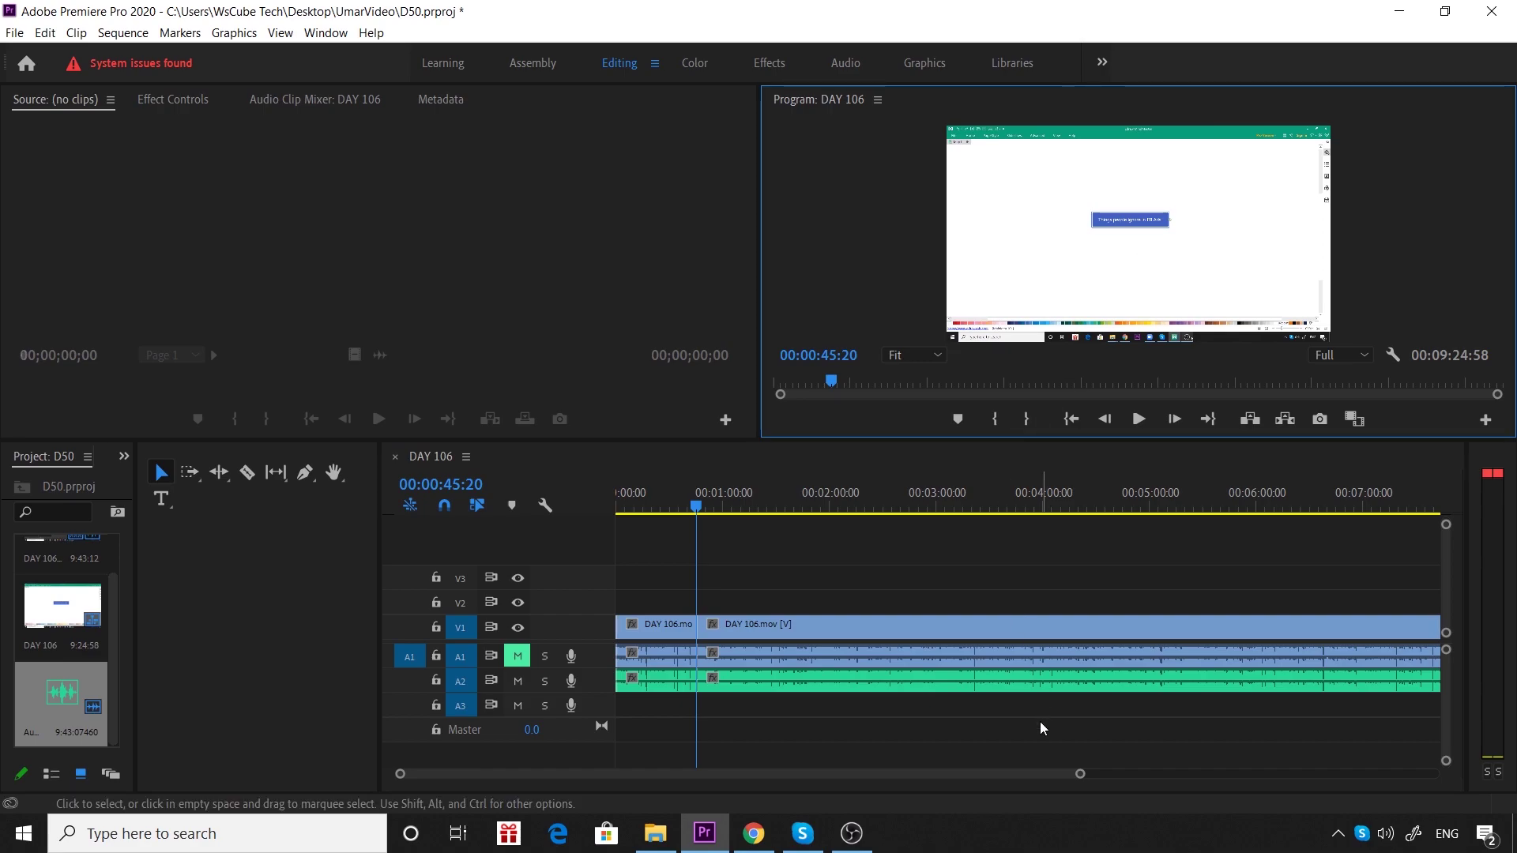
left_click_drag(1079, 774, 1223, 774)
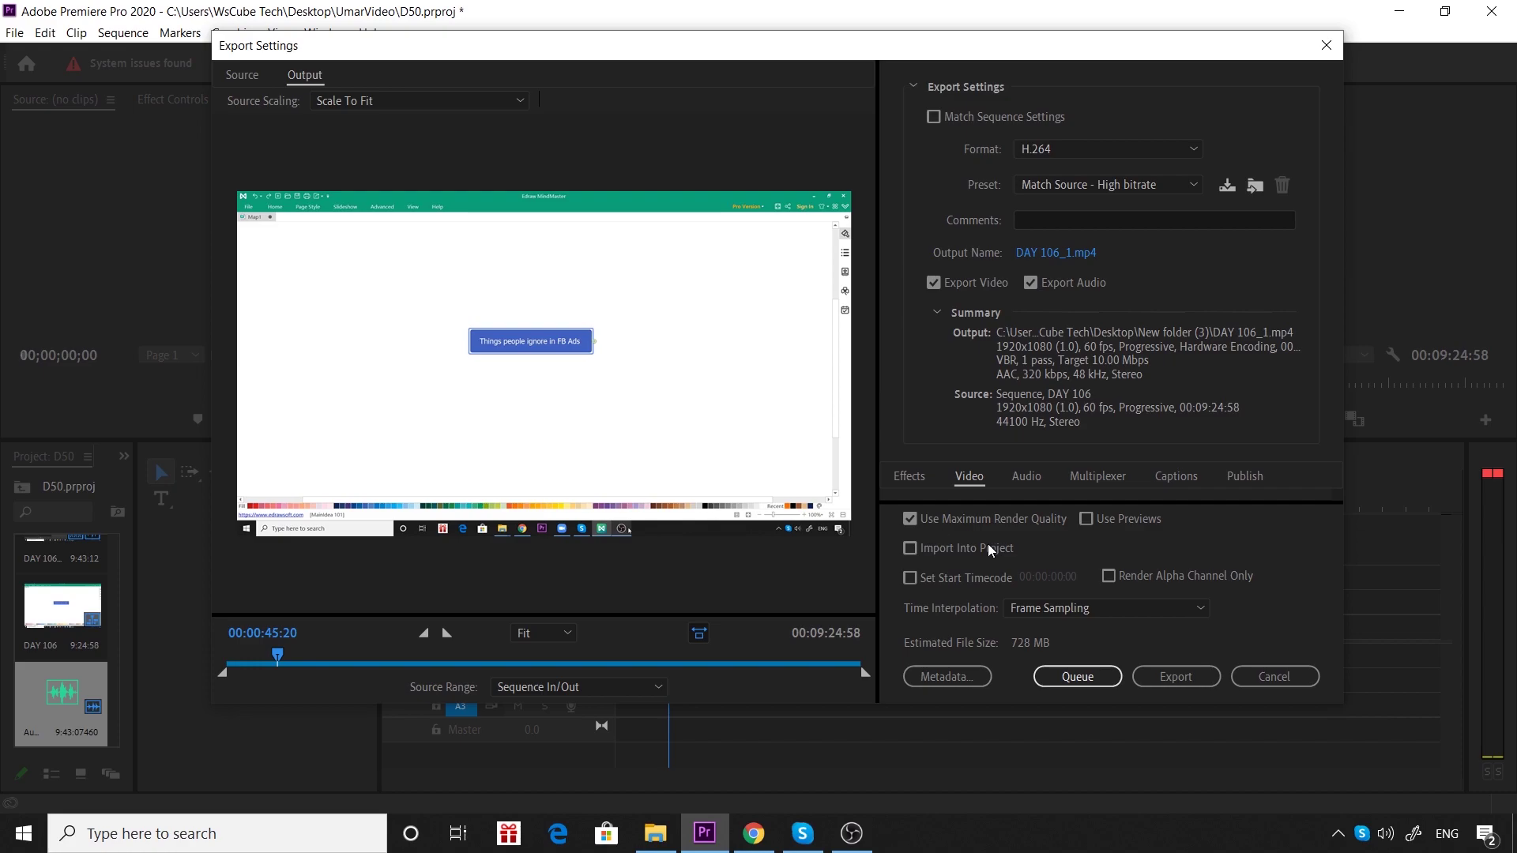
Start the H.264 export to DAY 106_1.mp4 and move the encoding progress window aside
left_click(1175, 678)
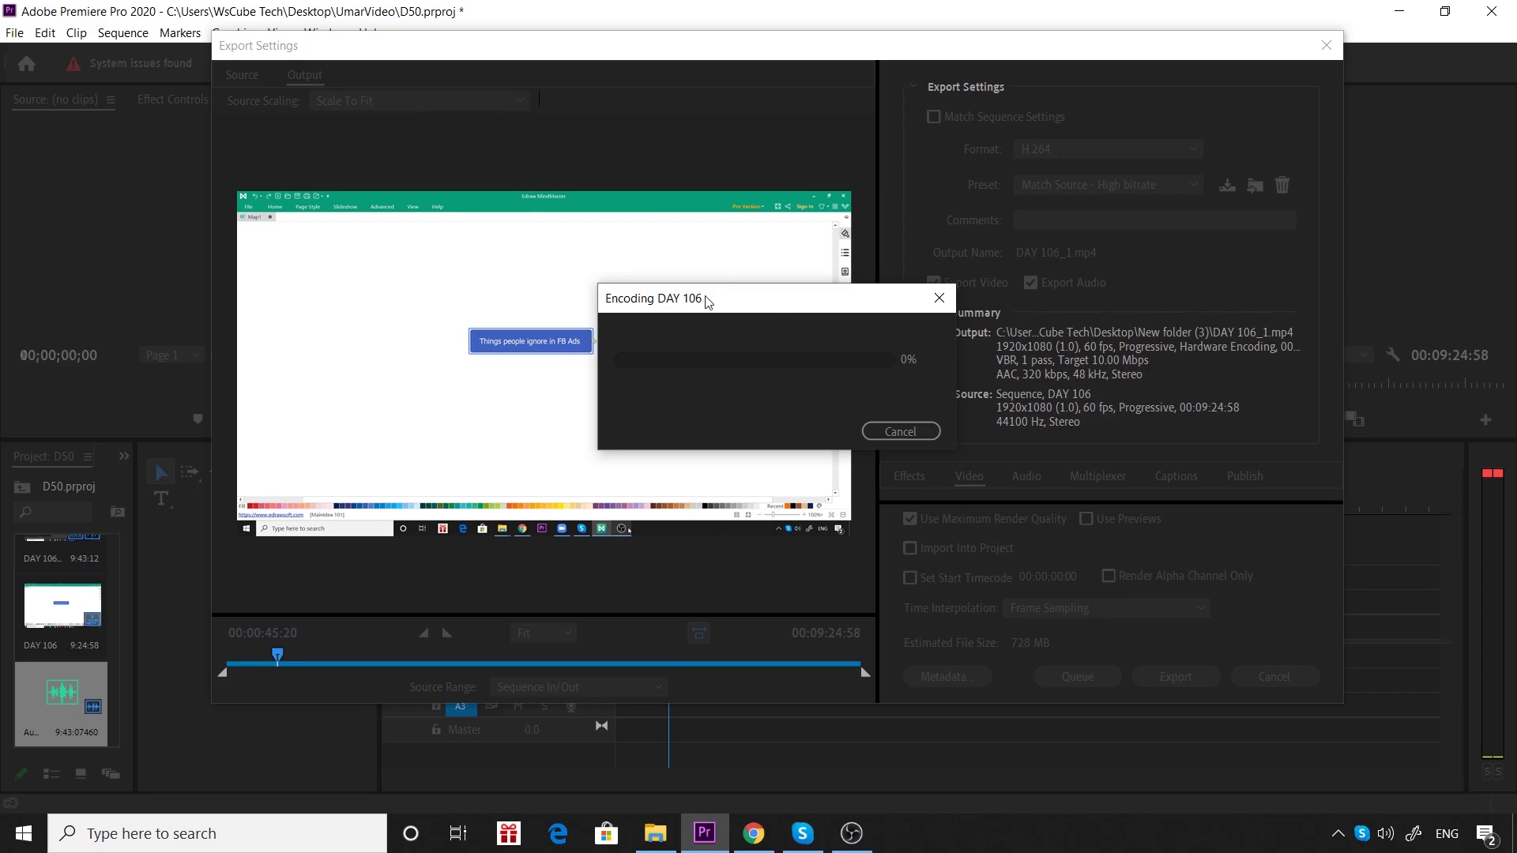
left_click_drag(707, 297, 753, 298)
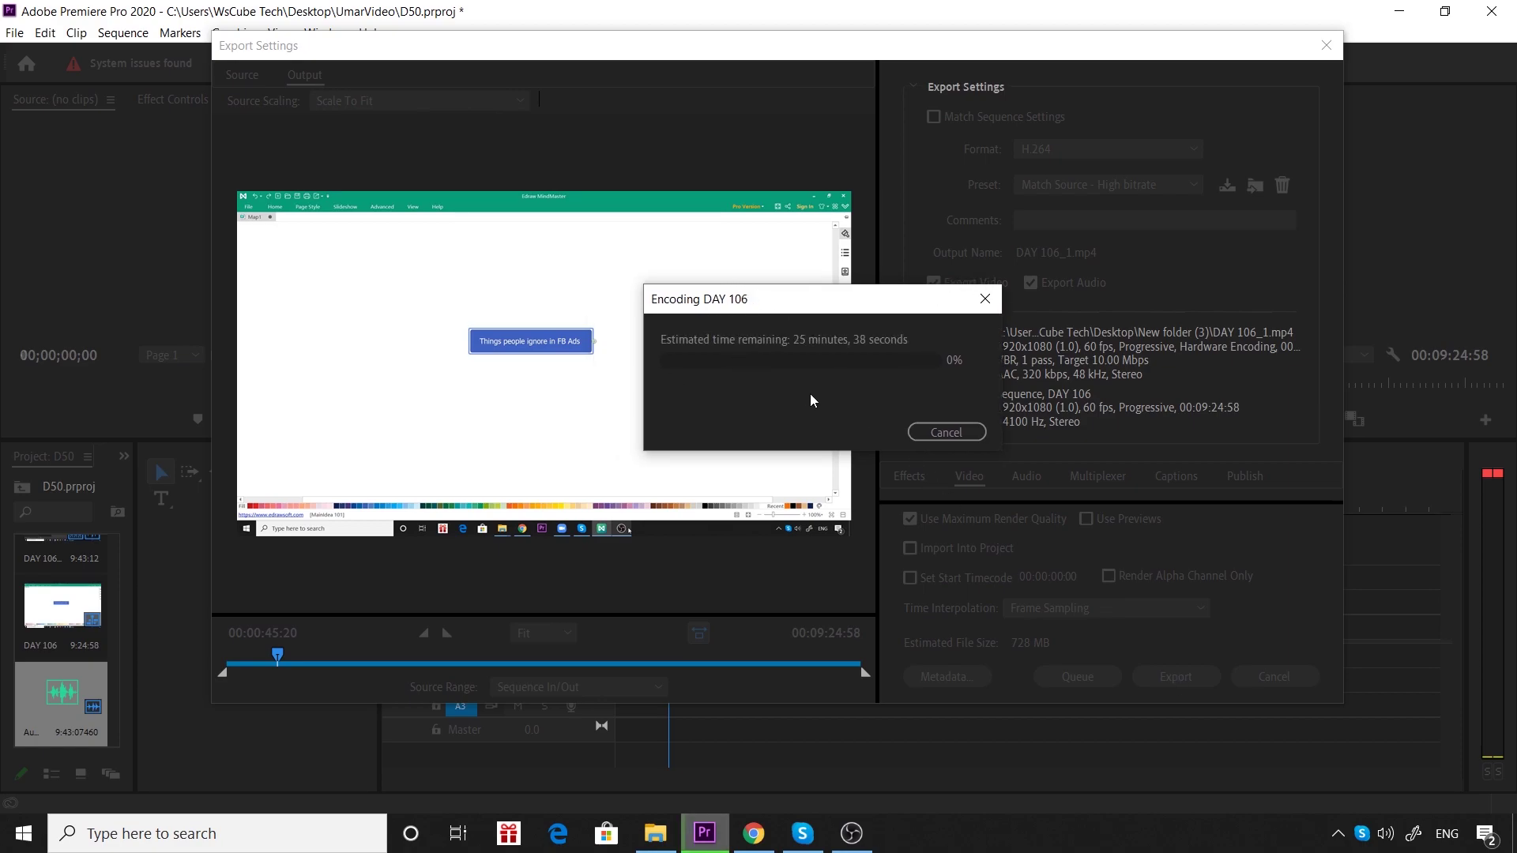